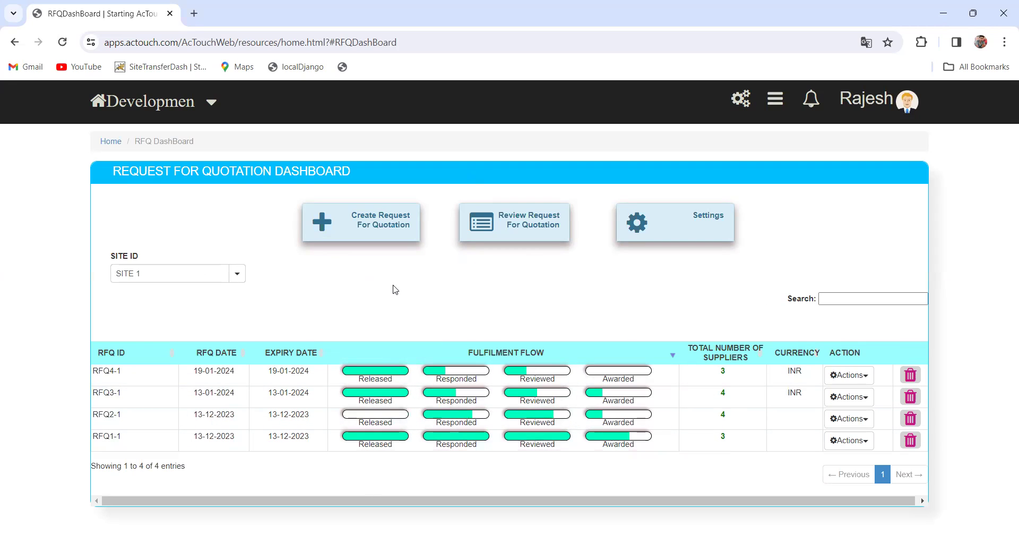
- Start a new request for quotation, keep its default RFQ details, and continue to the product details
left_click(371, 229)
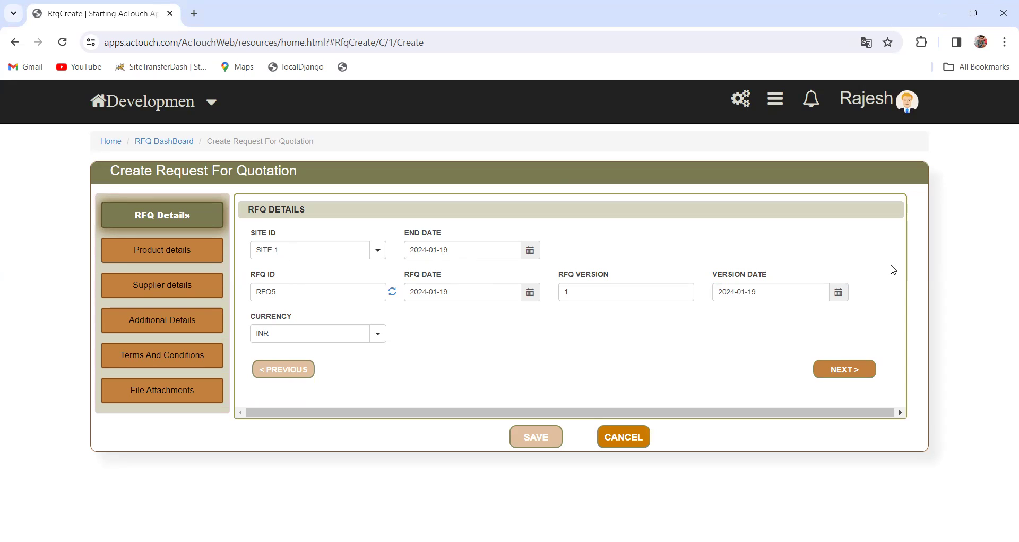
left_click(765, 292)
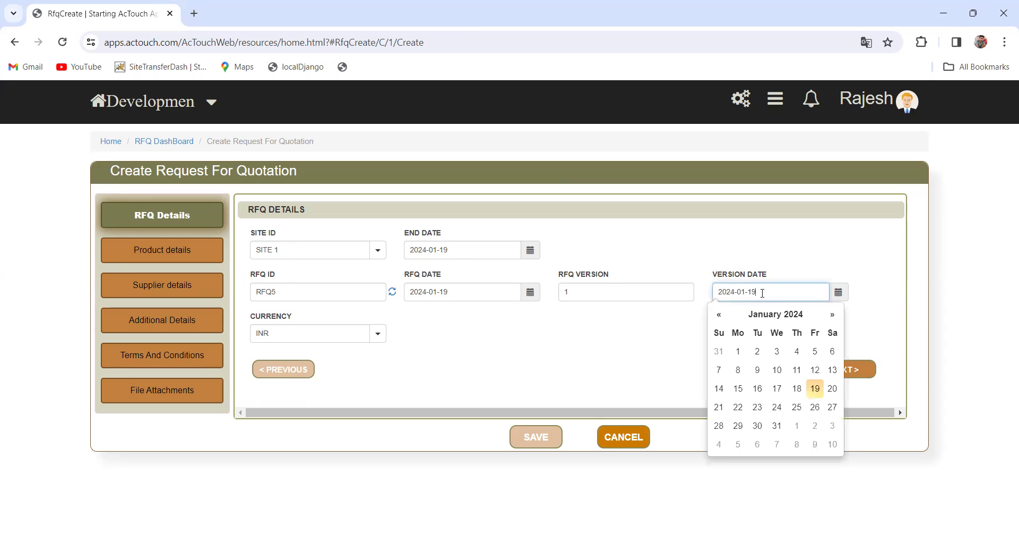
left_click(378, 333)
left_click(435, 336)
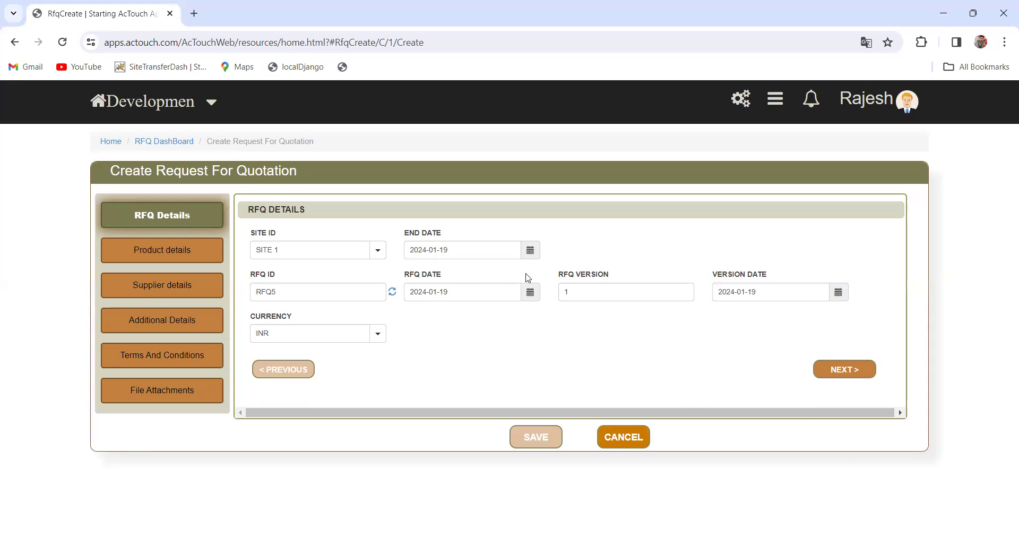
left_click(826, 371)
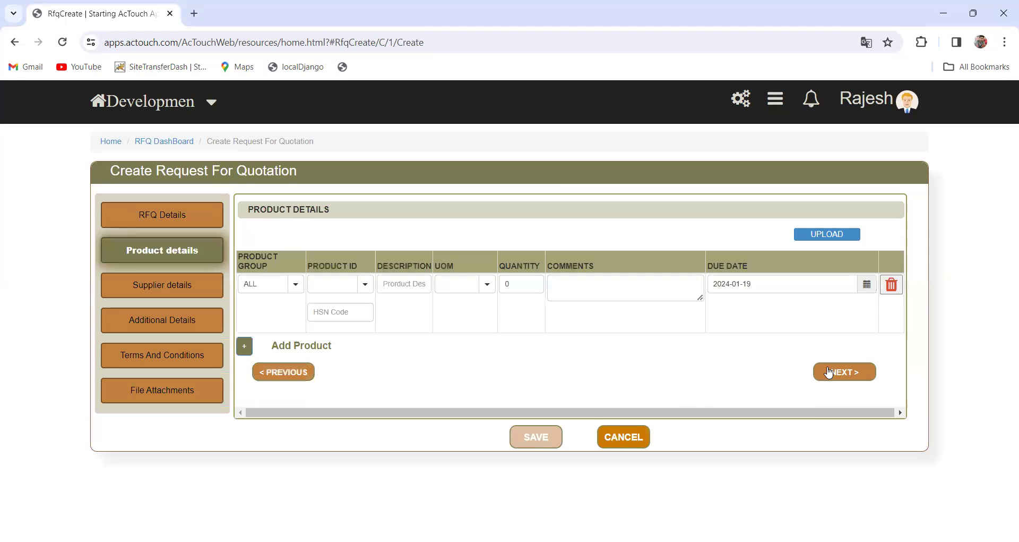
- Fill the product line with product prd1, quantity 10, and a due date of 2024-01-20
left_click(364, 284)
left_click(376, 311)
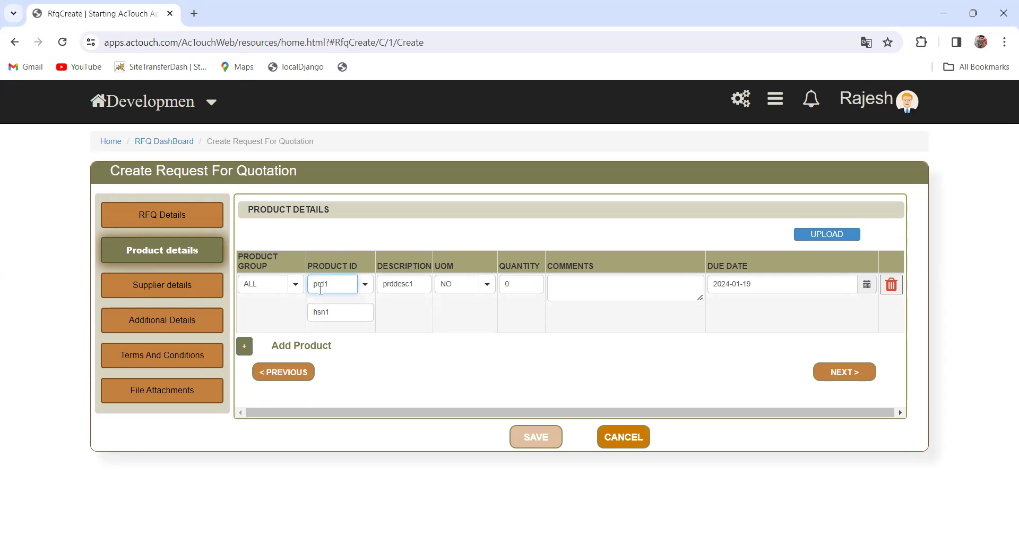
left_click(508, 284)
type("010")
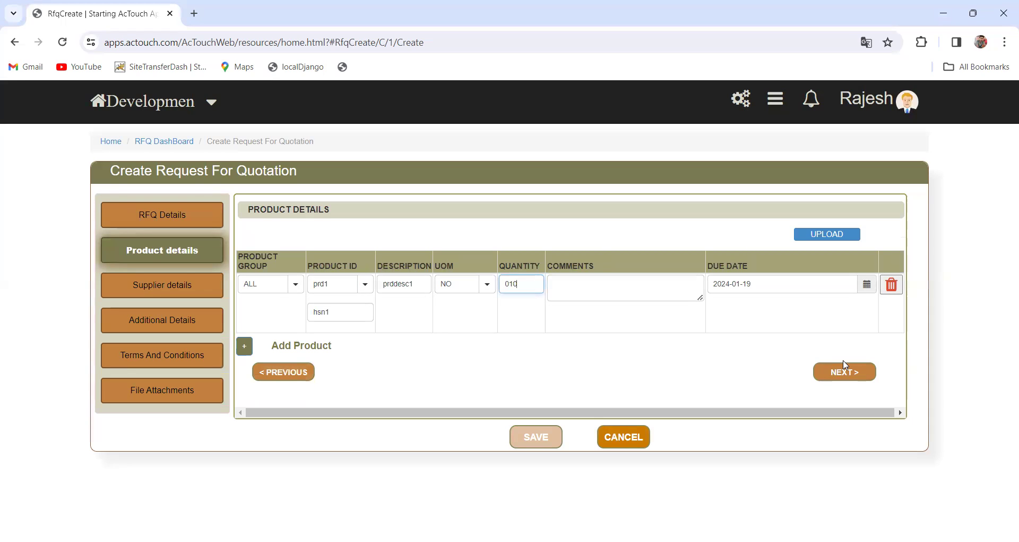
left_click(600, 295)
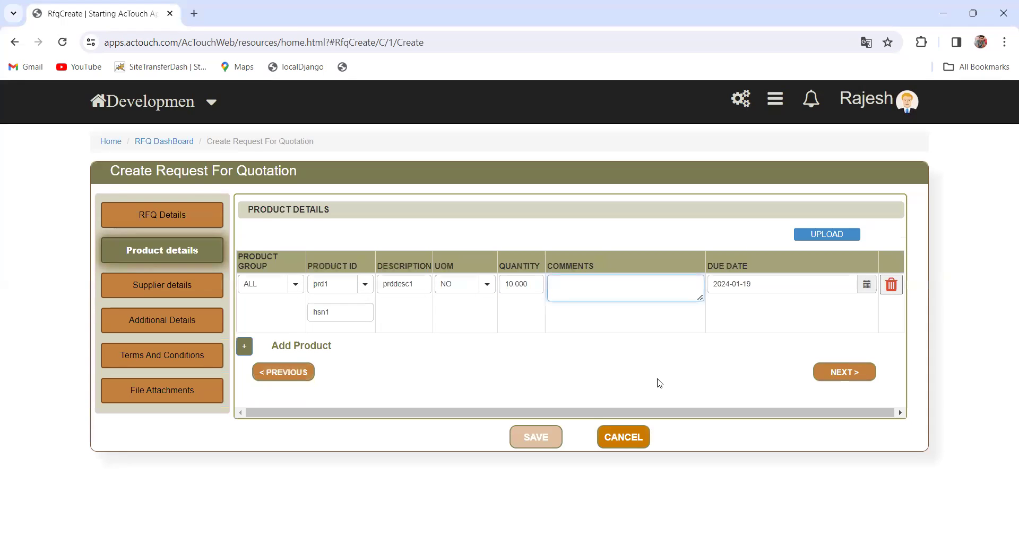
left_click(763, 282)
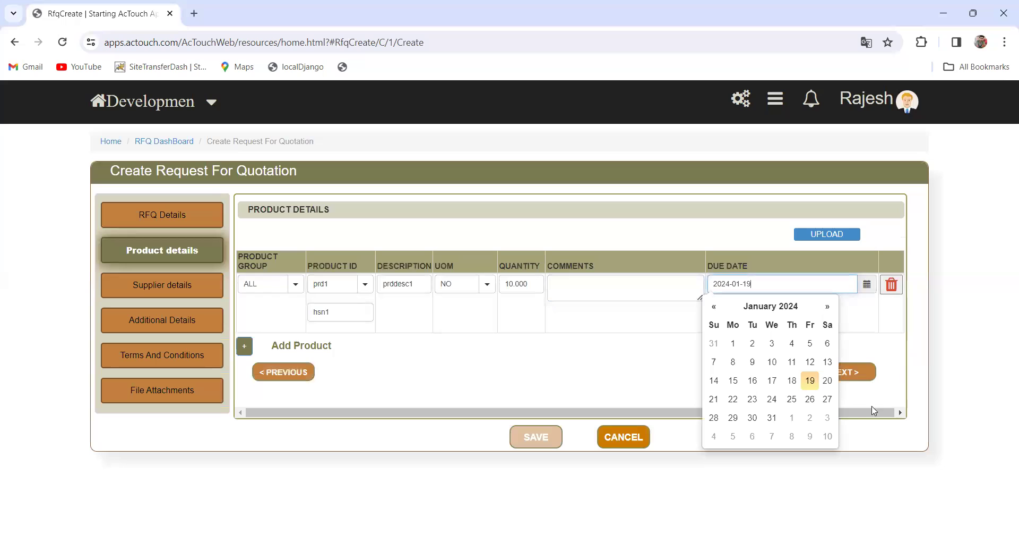
left_click(833, 380)
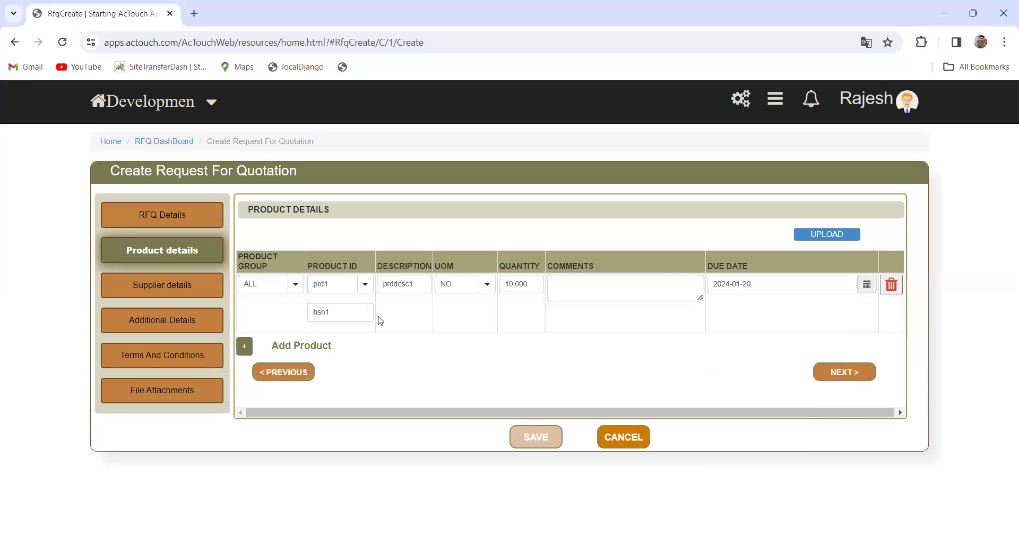
- Review the suppliers of the selected product and continue to the additional details
left_click(825, 373)
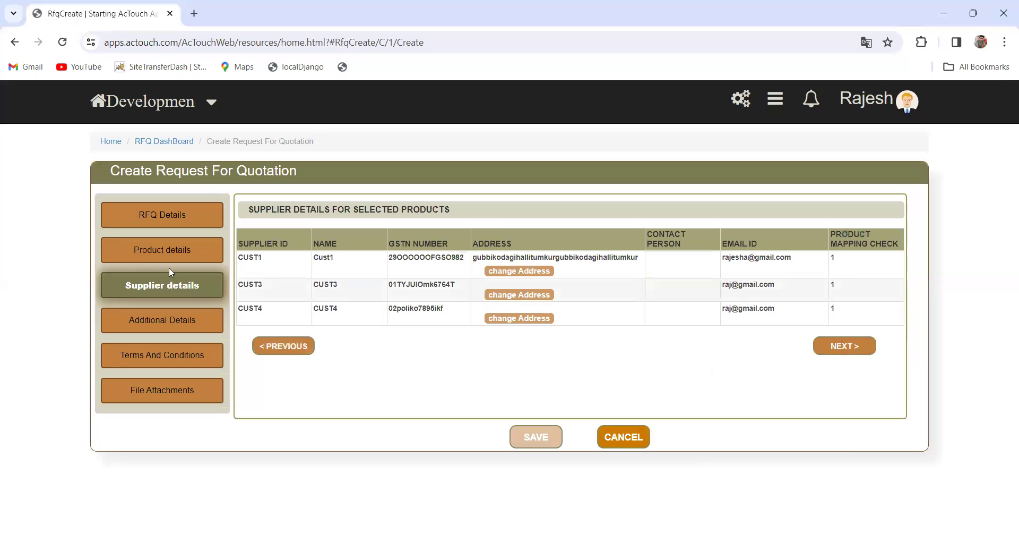
left_click(166, 252)
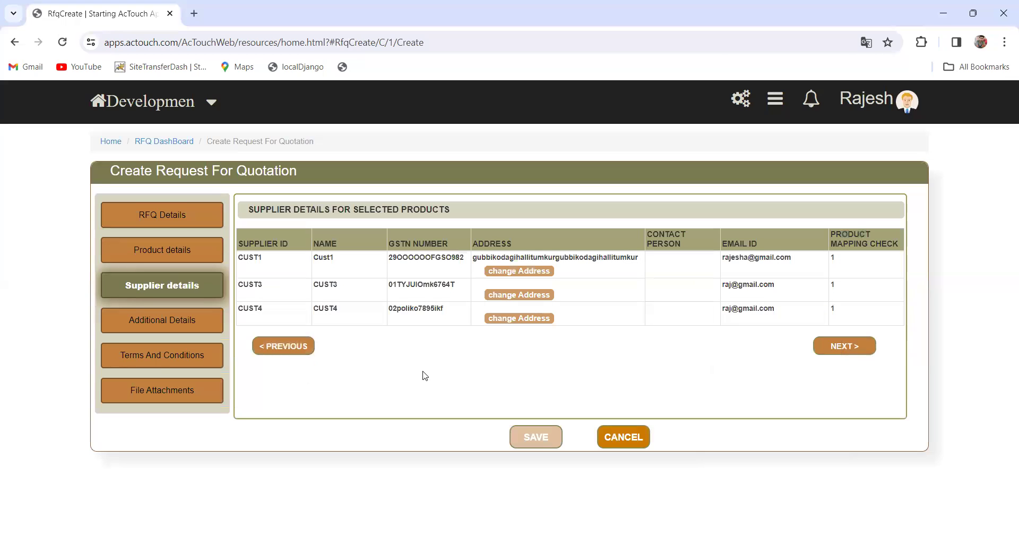
left_click(852, 349)
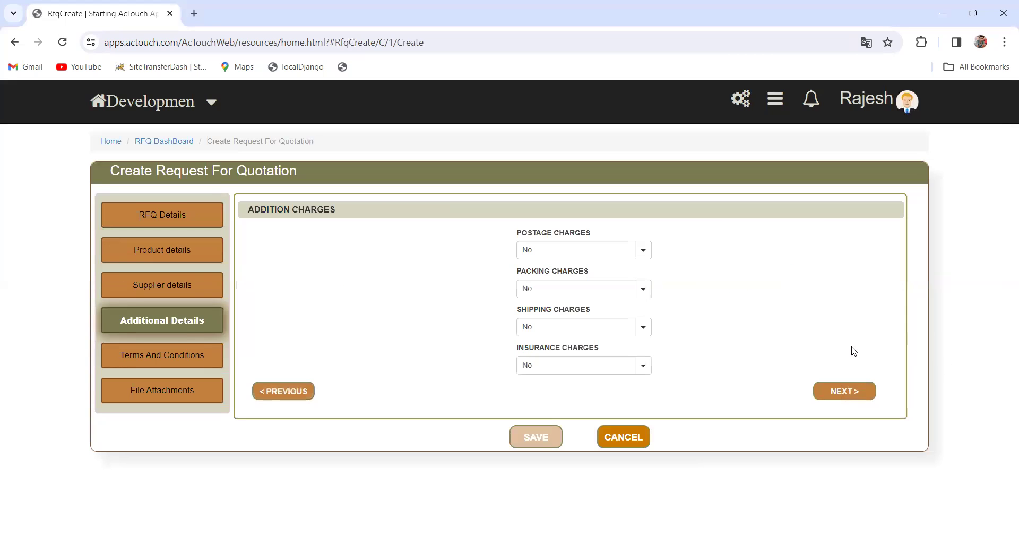
- Set the postage charges to Yes and continue to the file attachments, leaving the terms and conditions blank
left_click(643, 250)
left_click(700, 314)
left_click(645, 252)
left_click(559, 288)
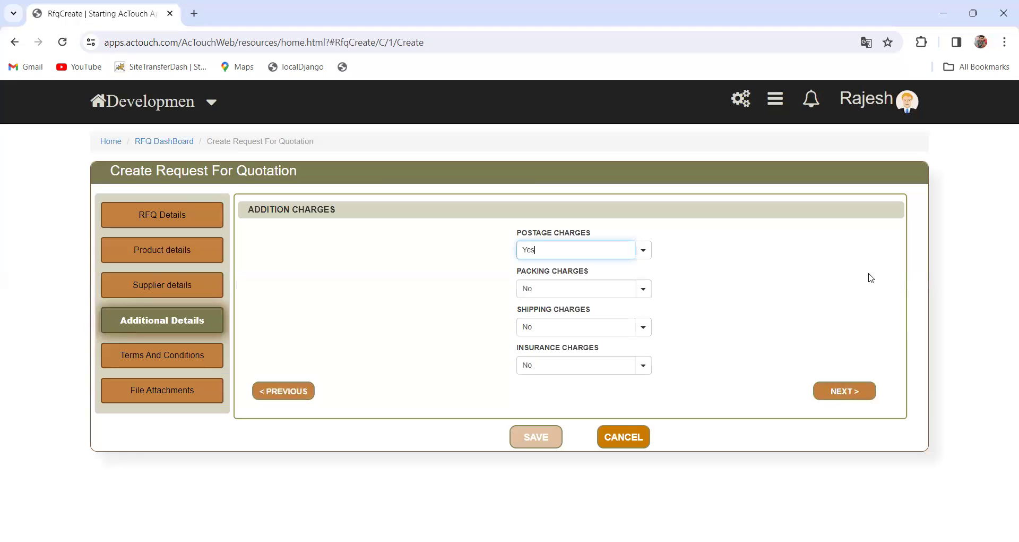
left_click(846, 392)
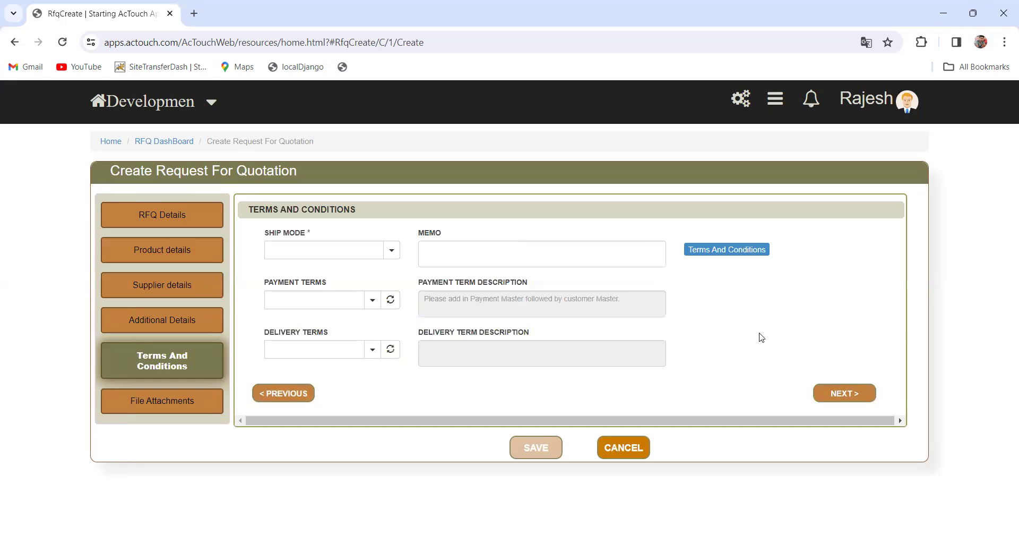
left_click(848, 393)
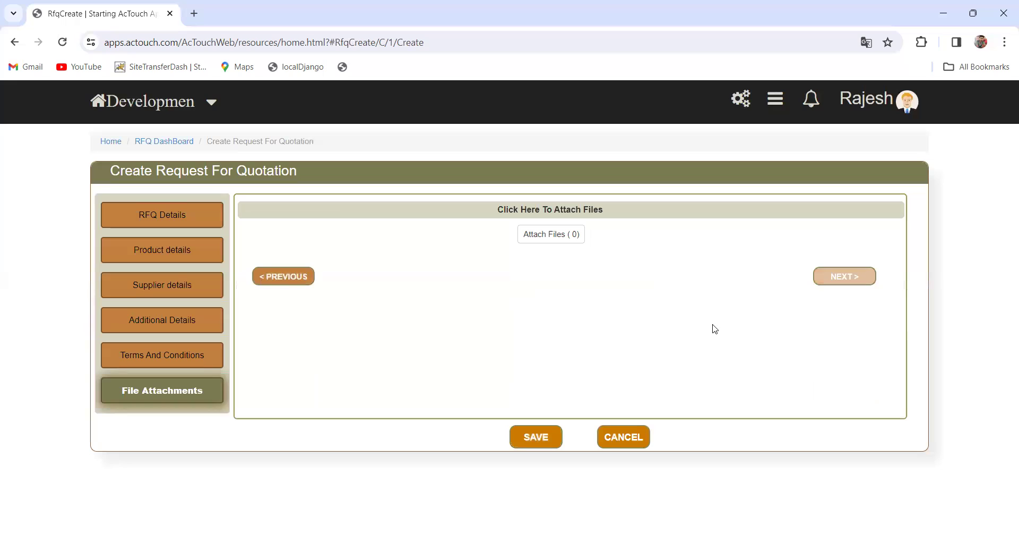
- Save the request for quotation without attachments and return to the RFQ dashboard
left_click(537, 440)
left_click_drag(567, 306, 598, 308)
left_click(594, 345)
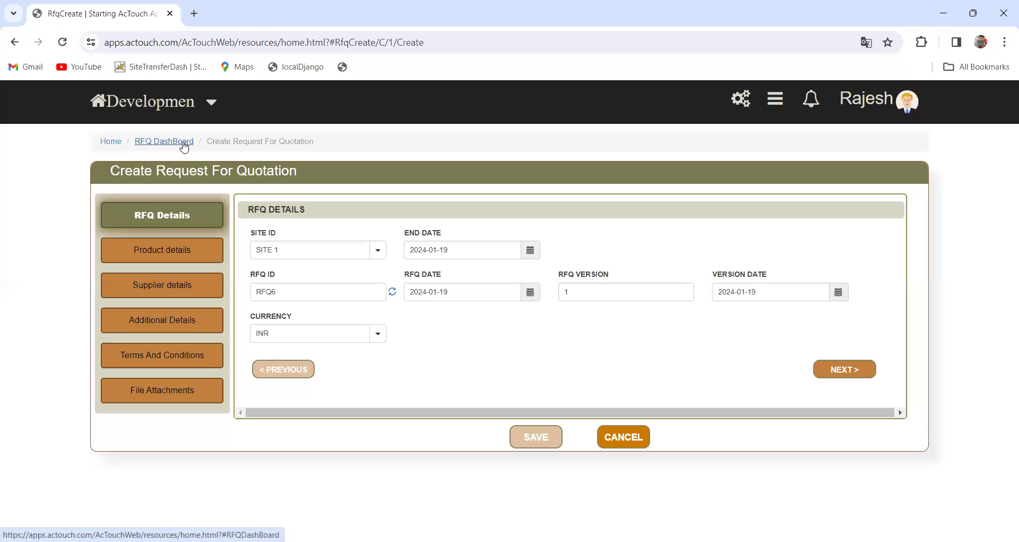
left_click(183, 143)
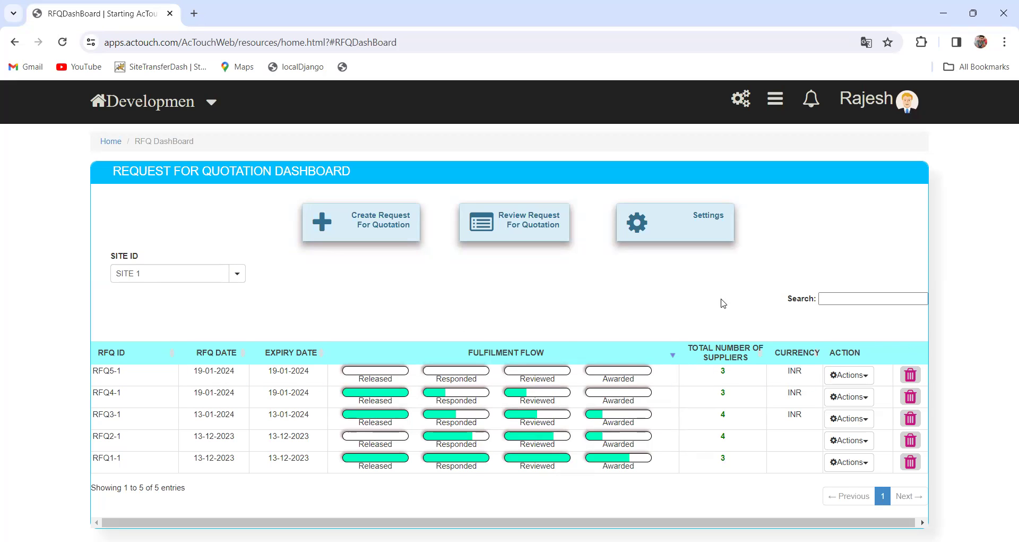
- Send the RFQ5-1 request for quotation by mail, waiting for the page to respond, and acknowledge the message
left_click(851, 374)
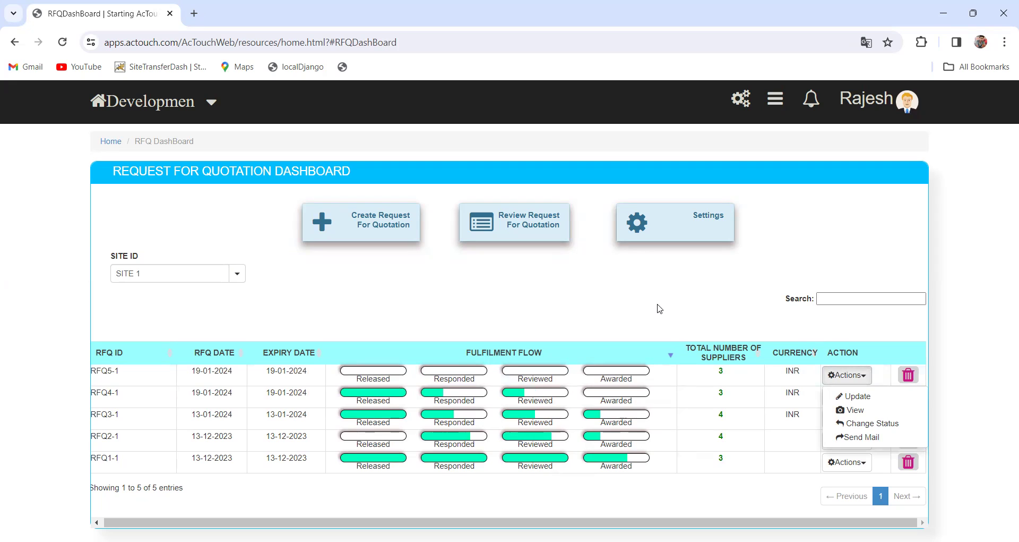
left_click(742, 319)
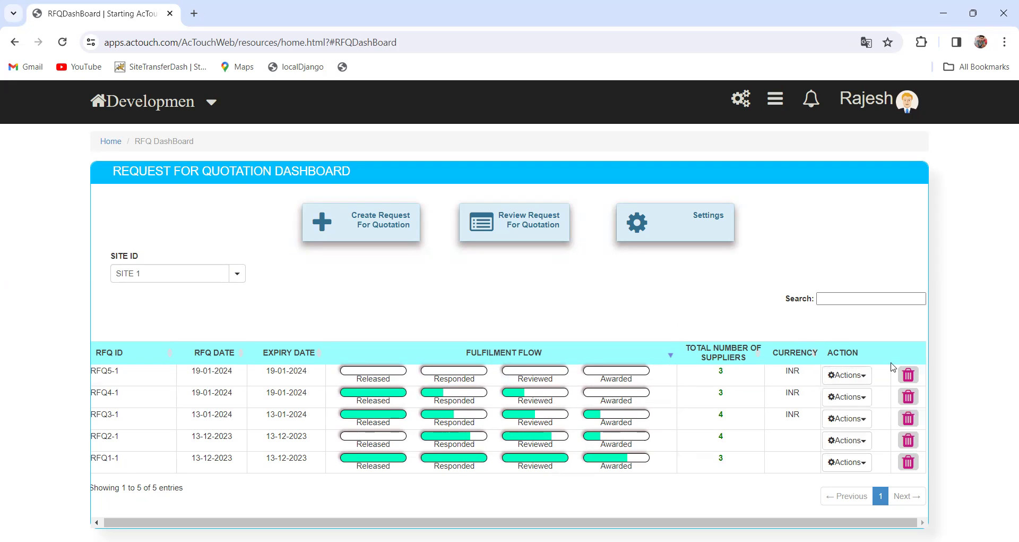
left_click(854, 375)
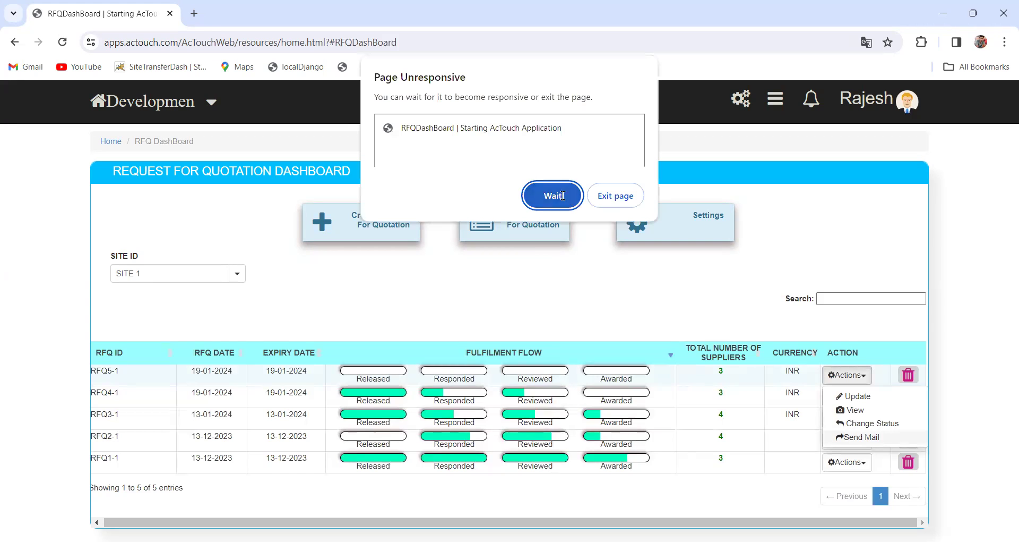
left_click(562, 195)
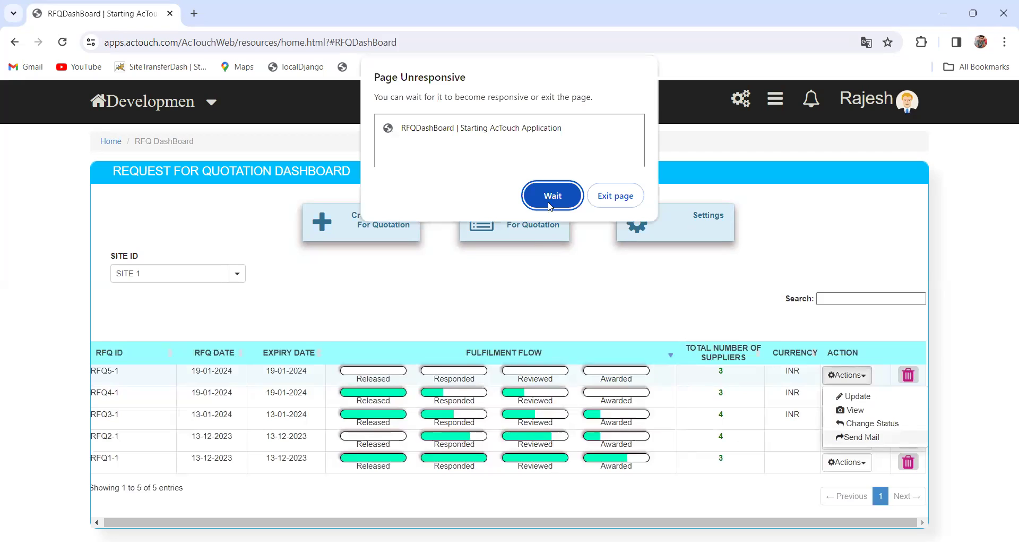
left_click(537, 193)
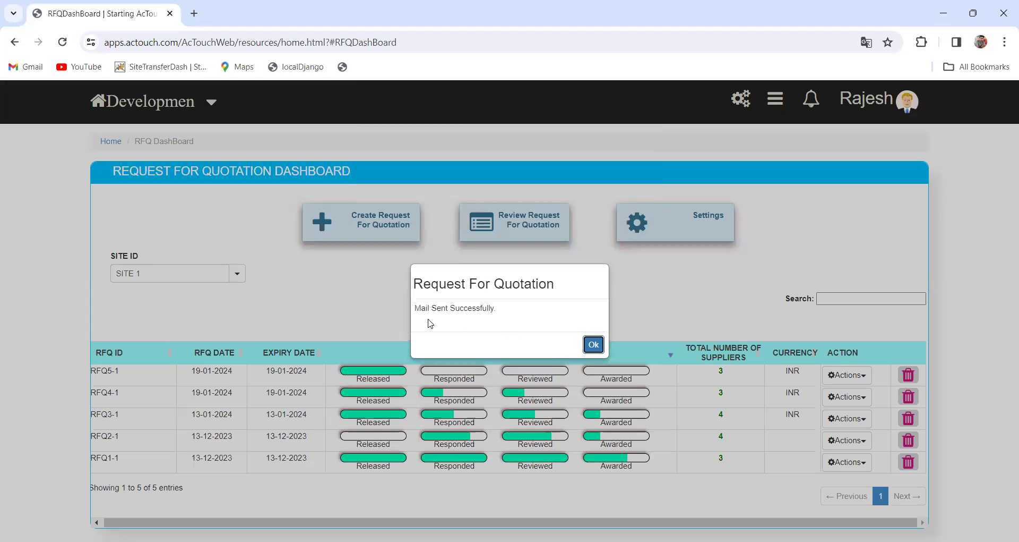
left_click(596, 352)
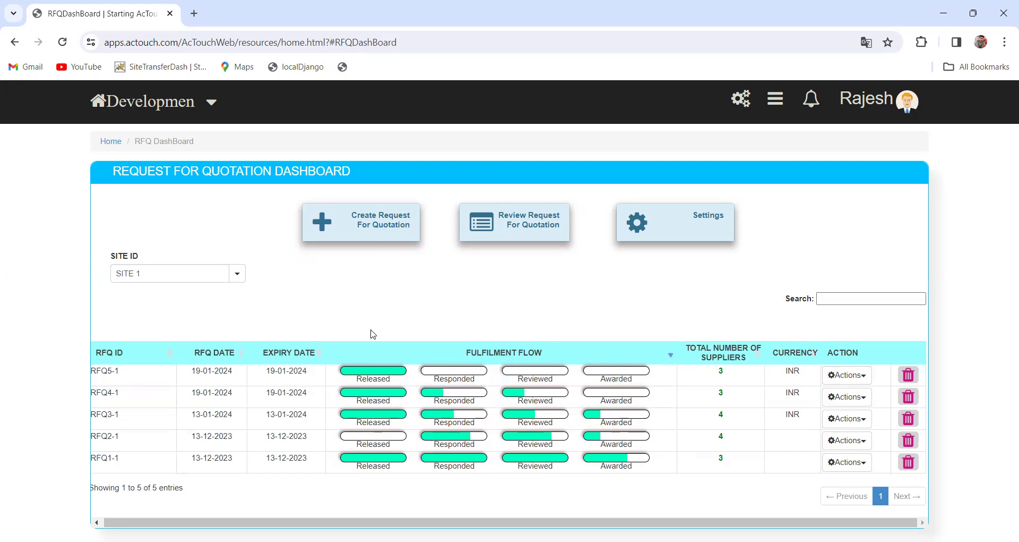
- Open quotation receipt for RFQ5-1 and select CUST3 as the supplier
mouse_move(368, 374)
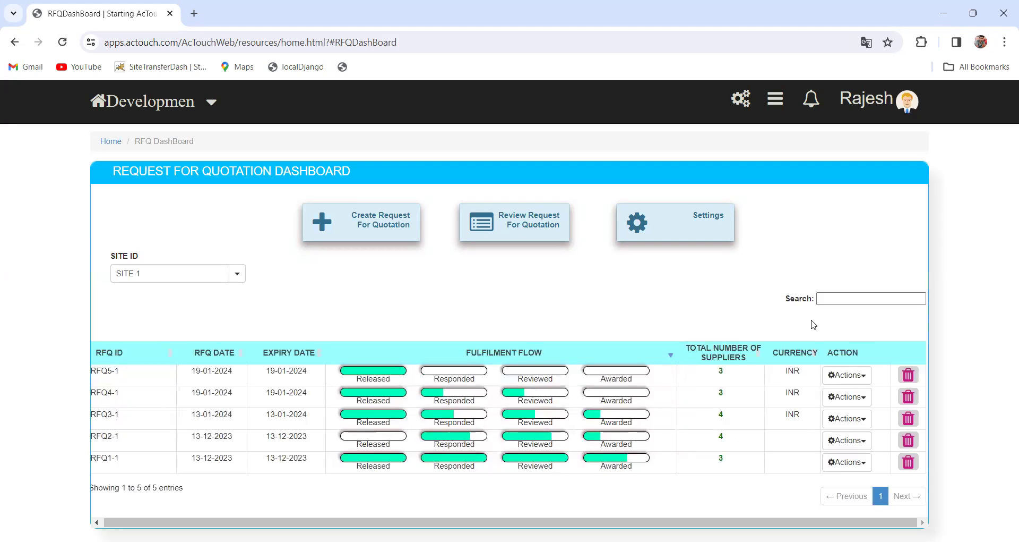
left_click(864, 376)
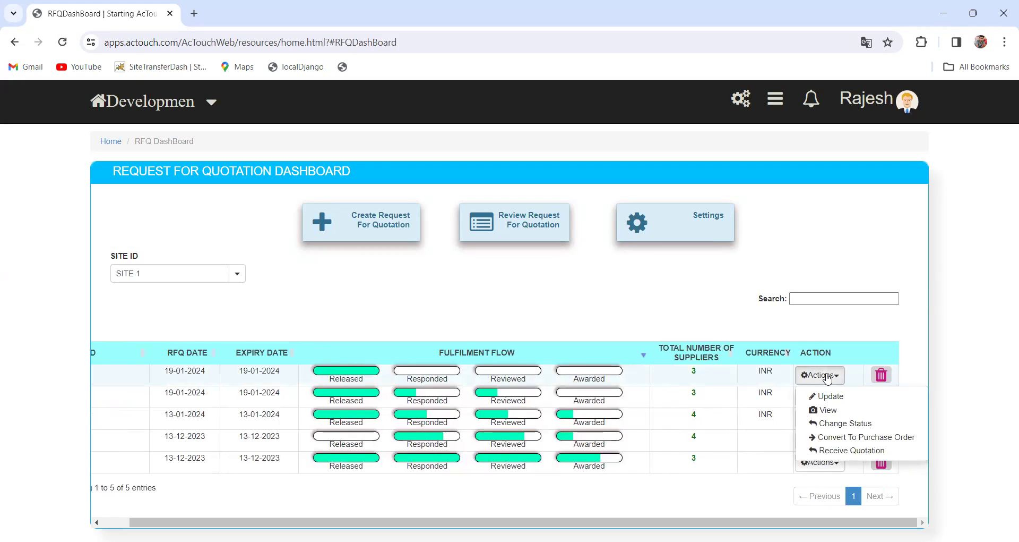
left_click(845, 451)
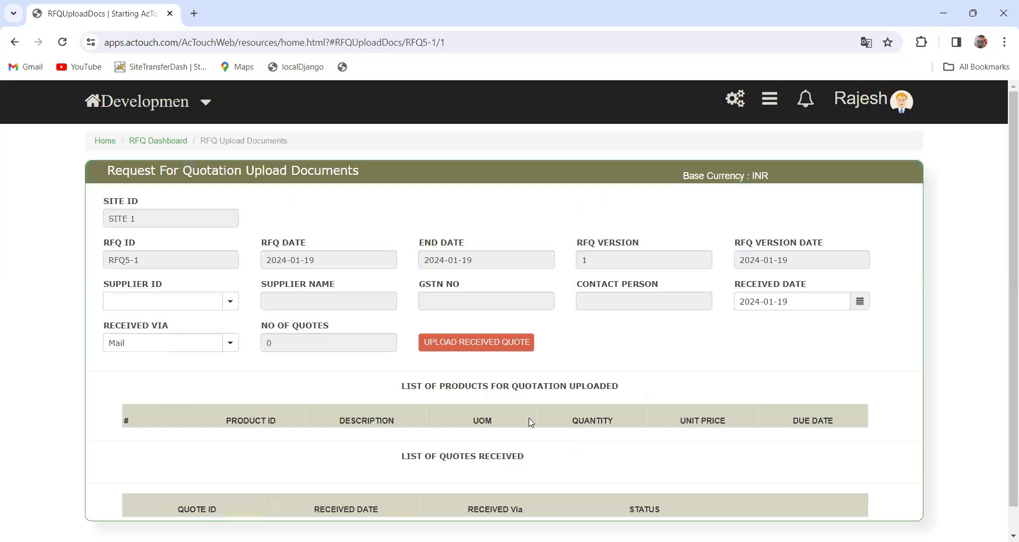
left_click(229, 301)
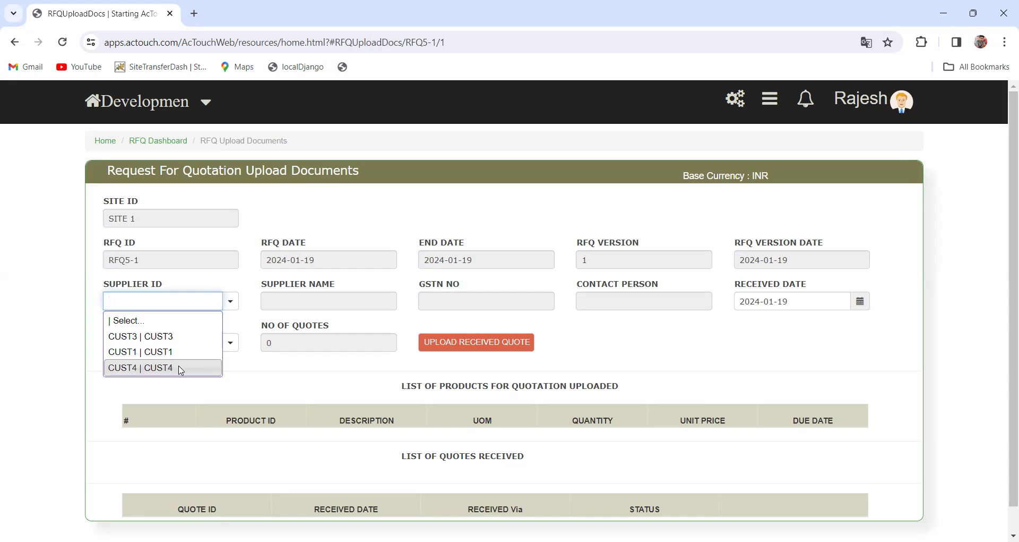
left_click(284, 239)
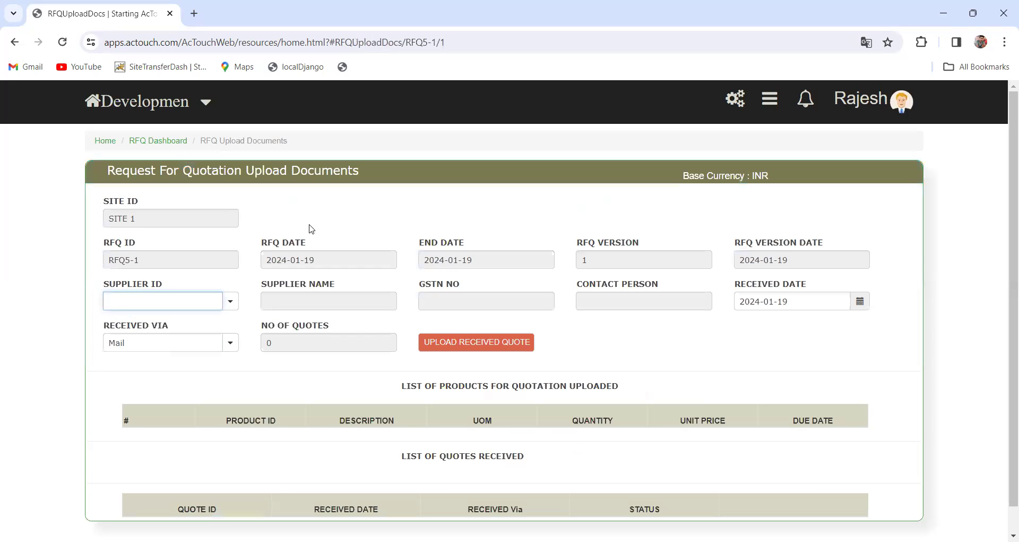
left_click(229, 300)
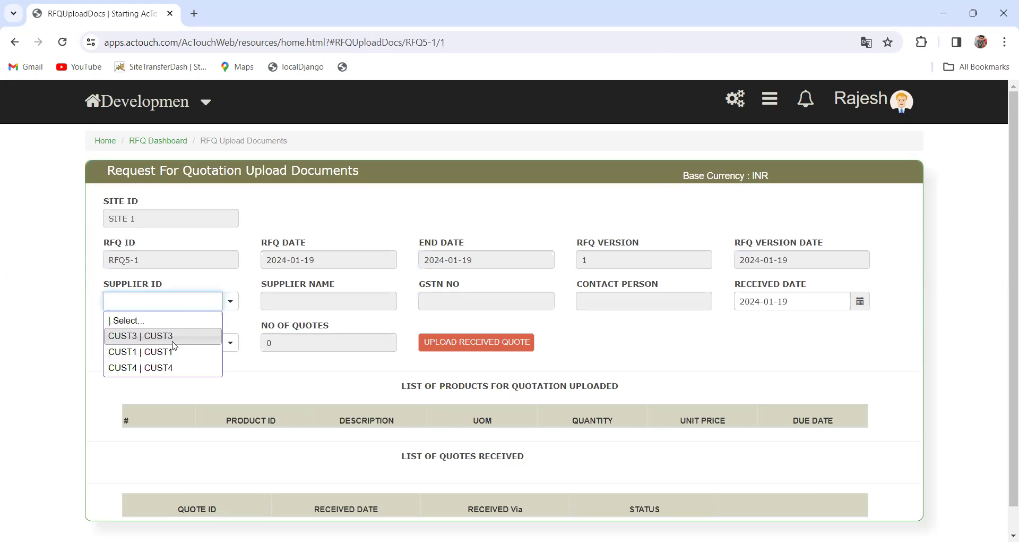
left_click(173, 336)
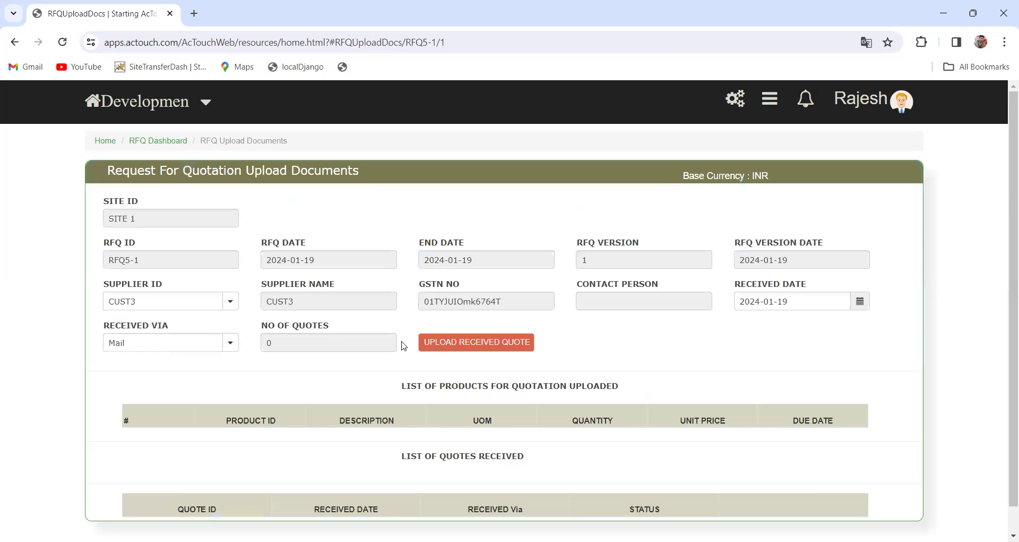
- Start uploading the received quote and enter prd1 as the product ID in row 1
left_click(490, 349)
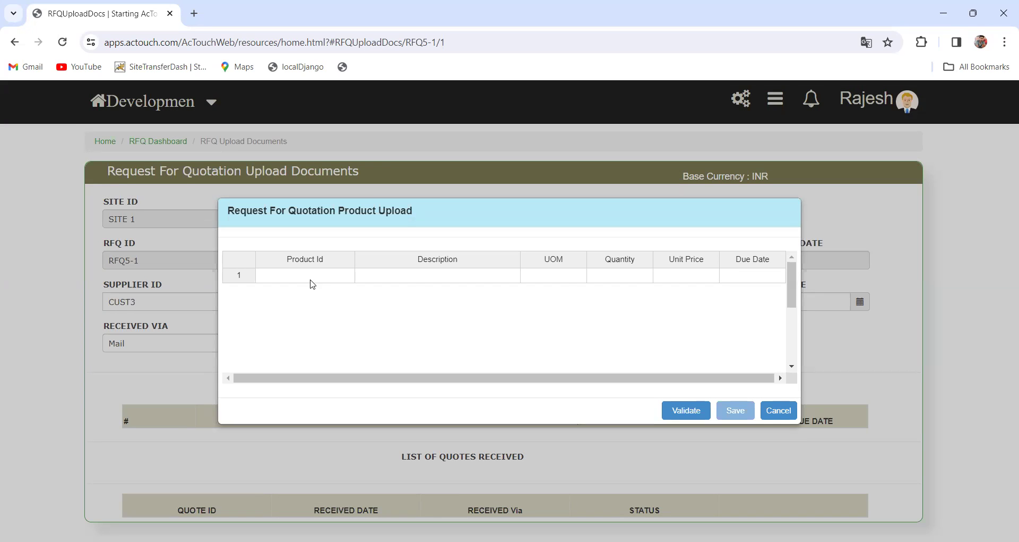
left_click(312, 281)
left_click(453, 280)
left_click(323, 281)
type("prd1")
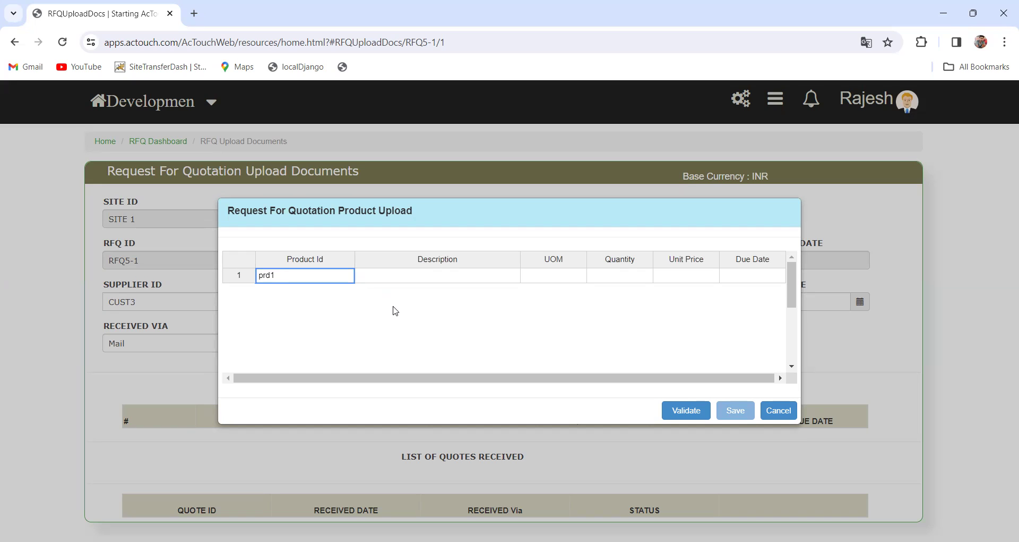
key("Return")
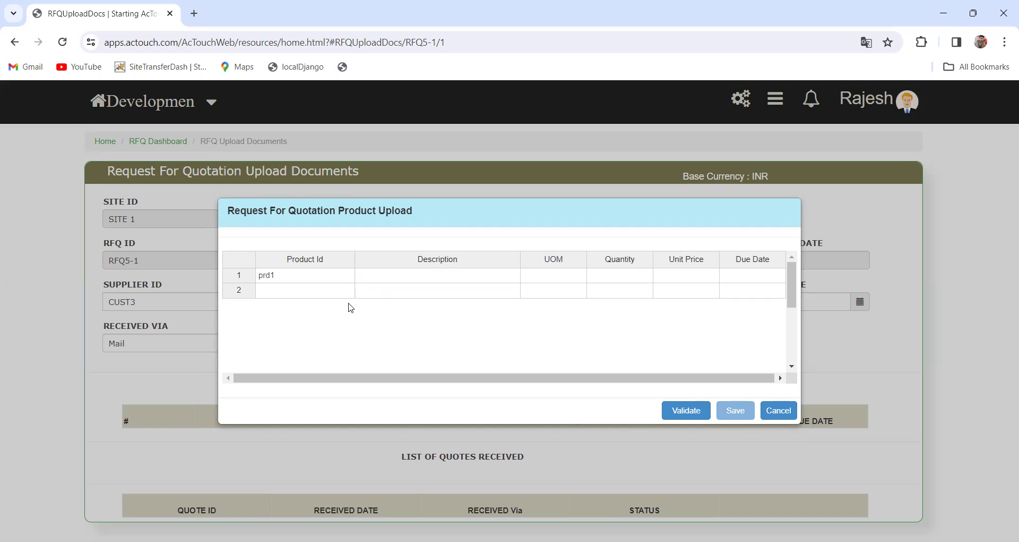
- Enter the description "product one" and the unit of measure NO for product prd1
left_click(289, 277)
left_click(423, 275)
type("product one")
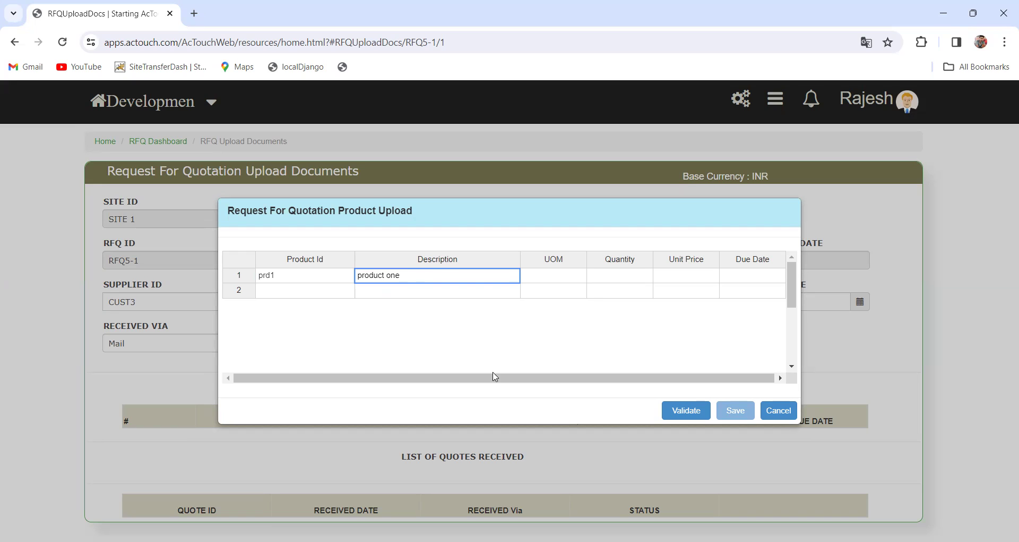
left_click(533, 281)
type("NO")
left_click(604, 316)
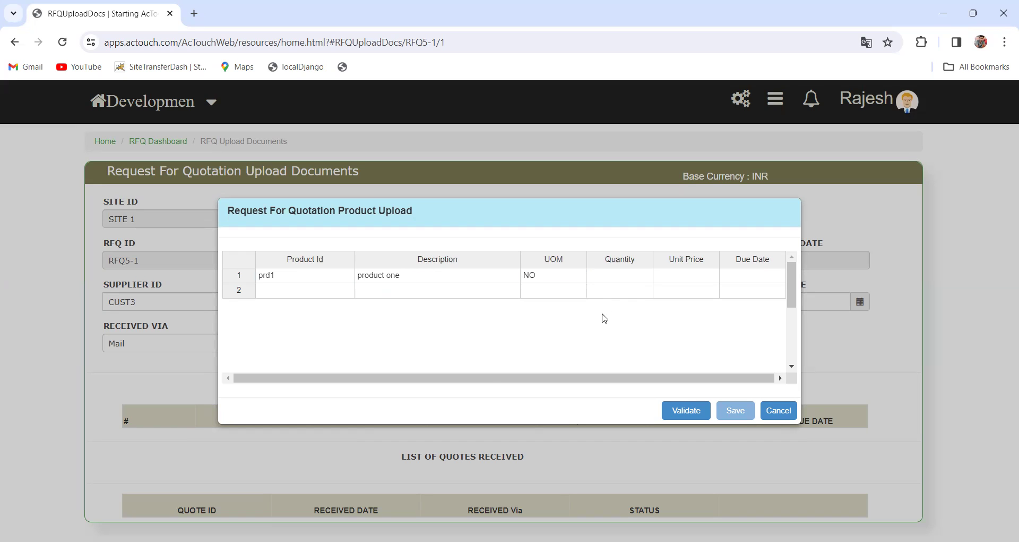
- Enter a quantity of 10 and a unit price of 100 for product prd1, leaving the due date blank
left_click(628, 280)
type("10")
left_click(704, 327)
left_click(683, 280)
type("100")
left_click(685, 334)
left_click(738, 275)
left_click(445, 340)
- Validate and save the quote line from CUST3 as the response to RFQ5-1, acknowledging the messages
left_click(690, 409)
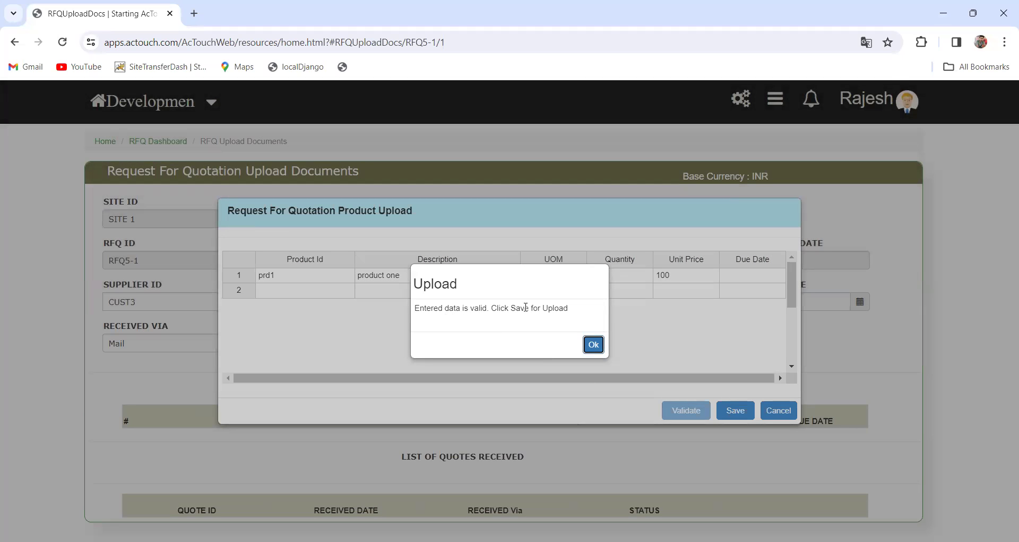
left_click(593, 344)
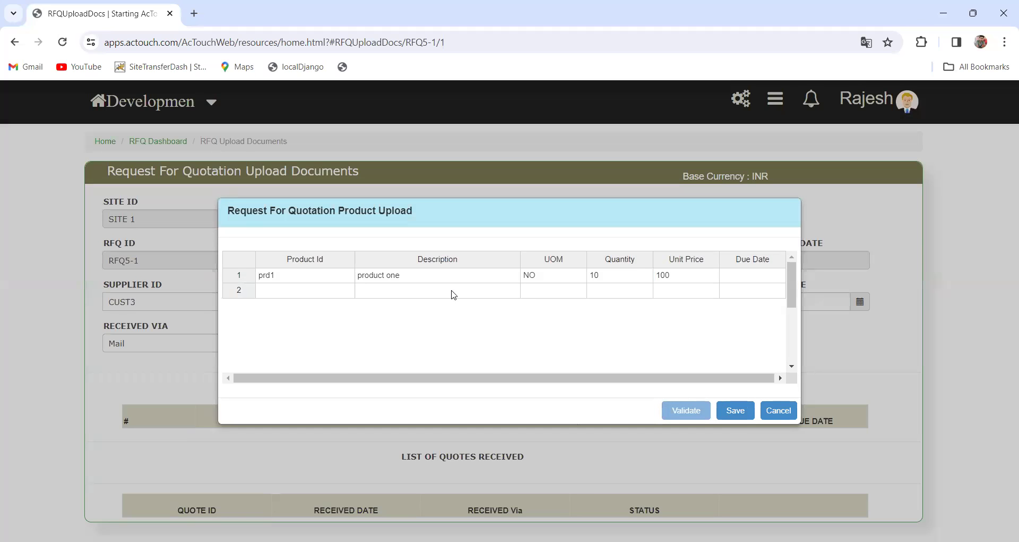
left_click(735, 410)
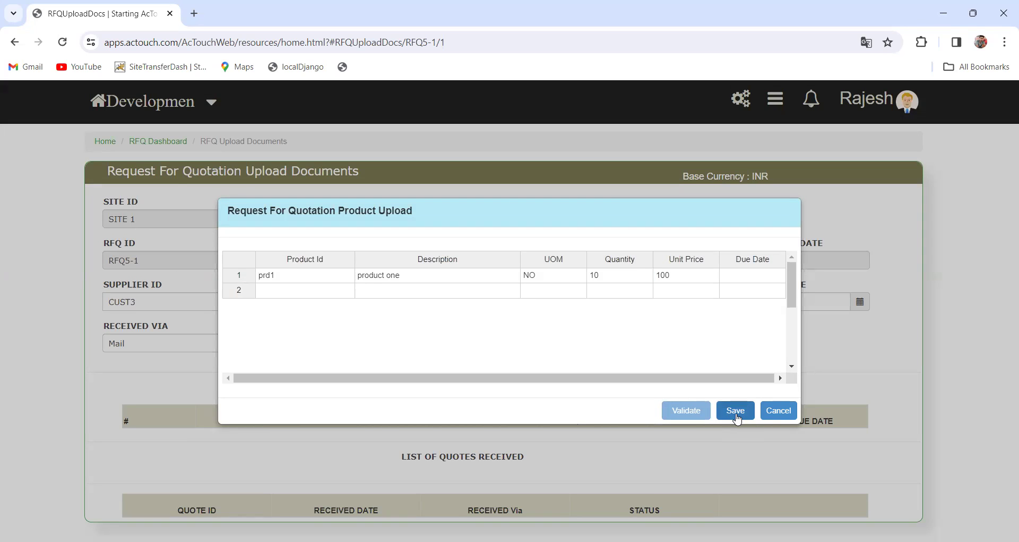
scroll(615, 385, "down", 2)
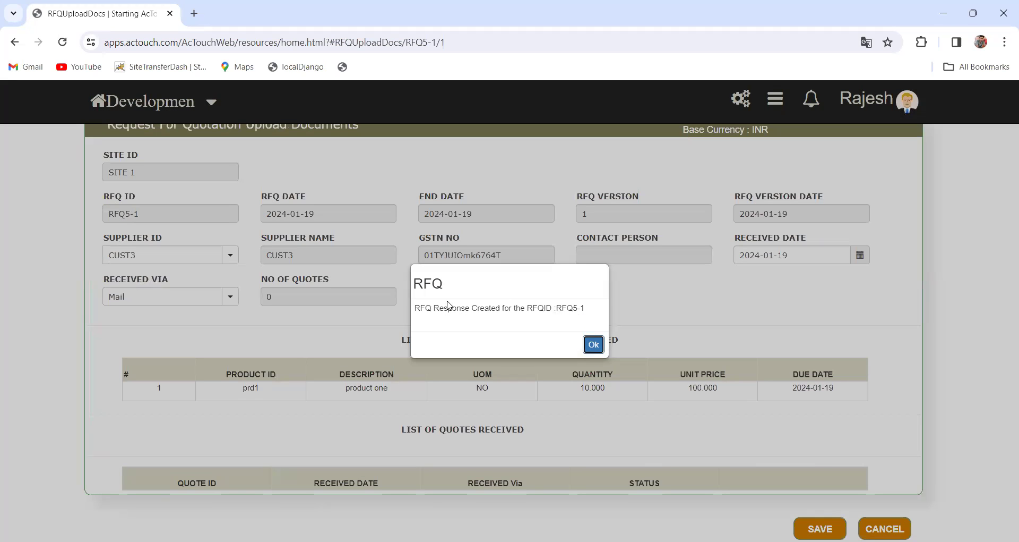
left_click(594, 346)
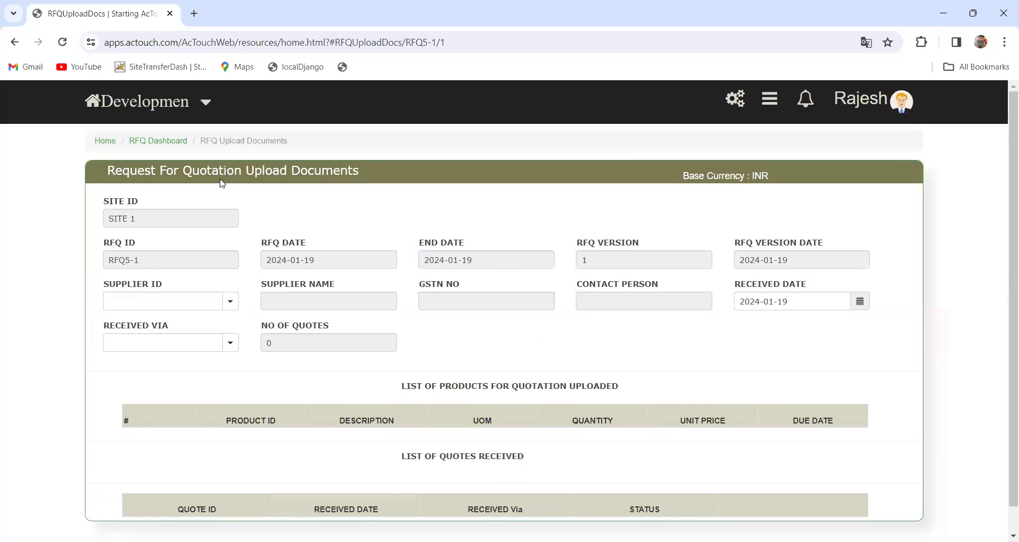
- Return to the RFQ dashboard and check the Responded and Reviewed stages of RFQ5-1
left_click(153, 142)
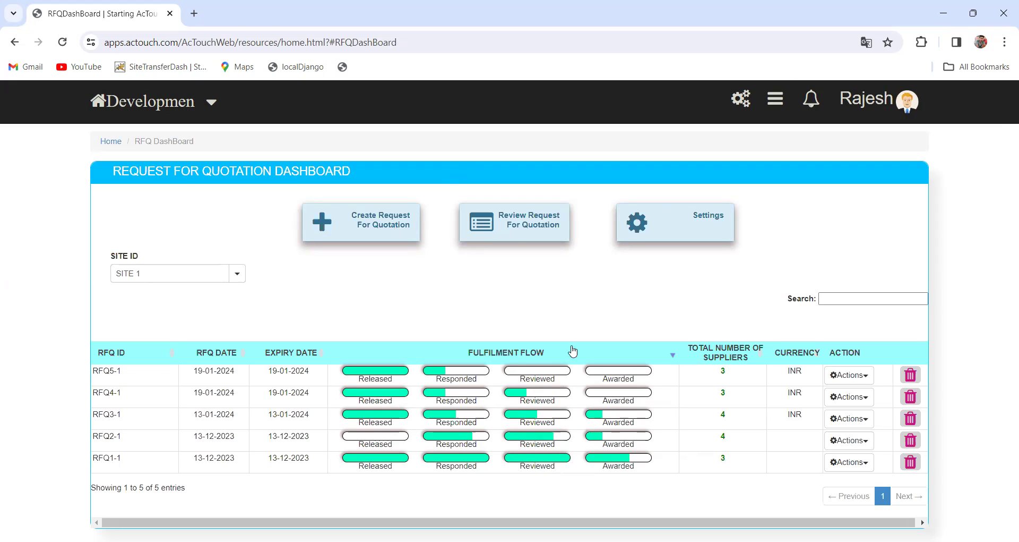
mouse_move(451, 375)
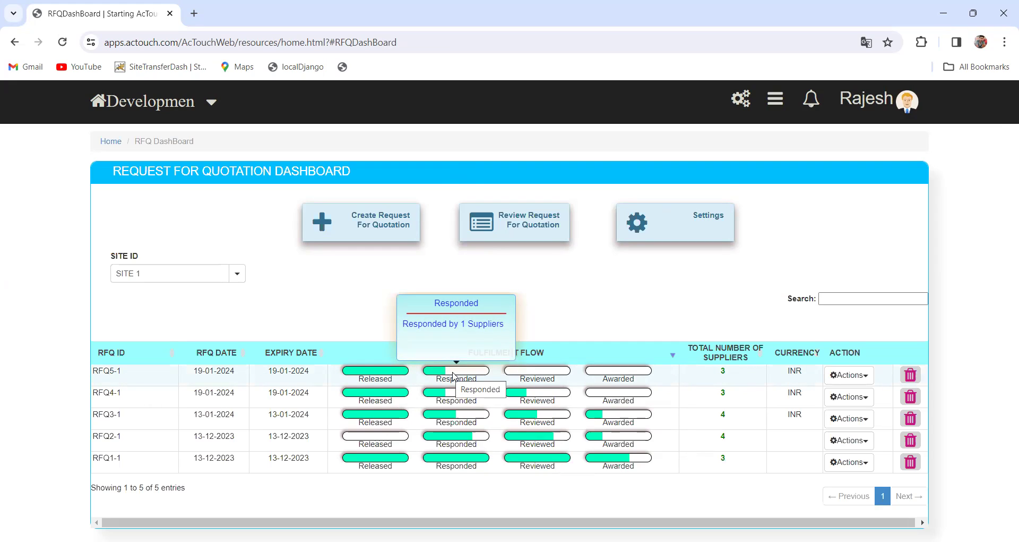
mouse_move(542, 374)
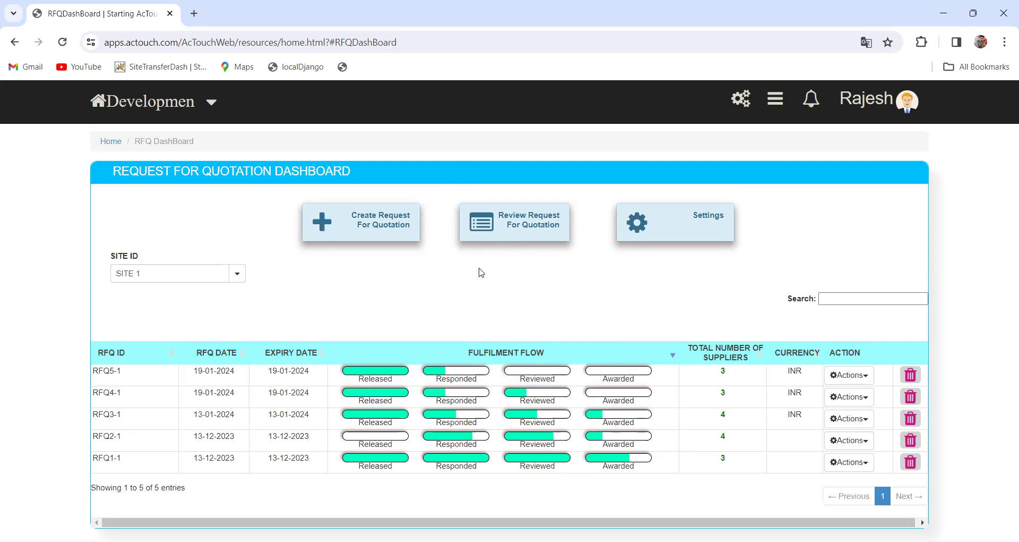
- Open the review of requests for quotation, select RFQ5-1 for review and show its supplier quote details
left_click(513, 216)
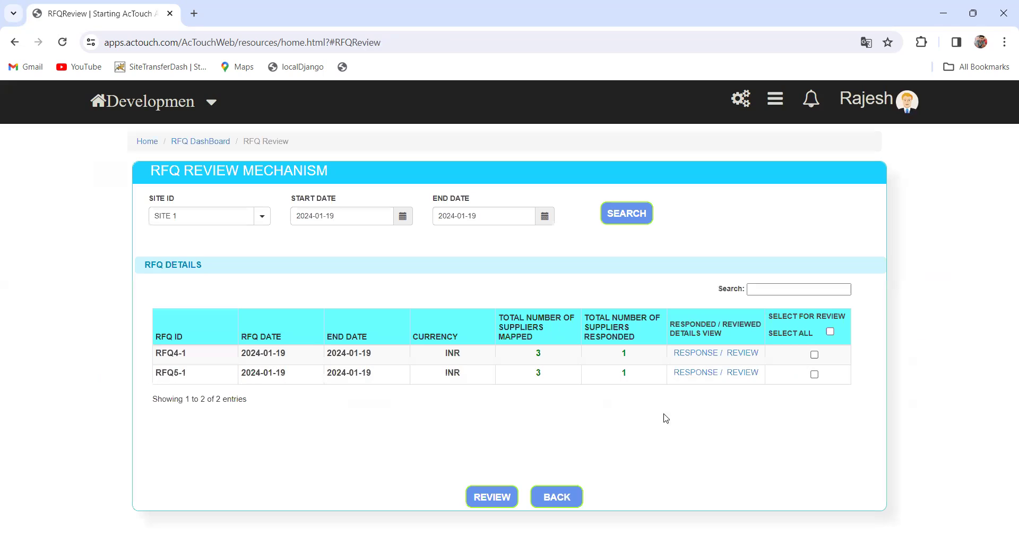
left_click(814, 374)
left_click(505, 497)
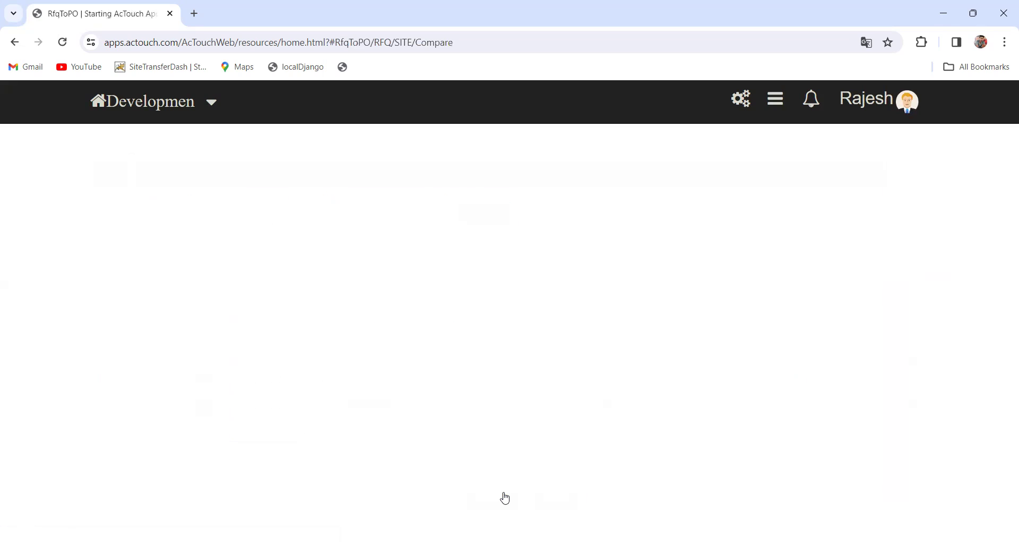
left_click(203, 242)
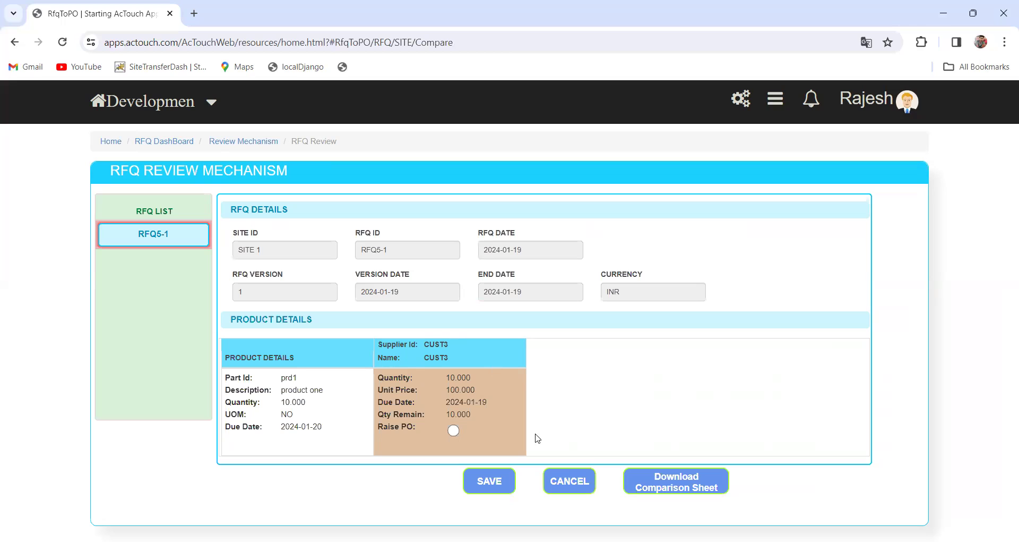
- Choose CUST3's quote for raising a purchase order, save the RFQ5-1 review and acknowledge the message
left_click(454, 431)
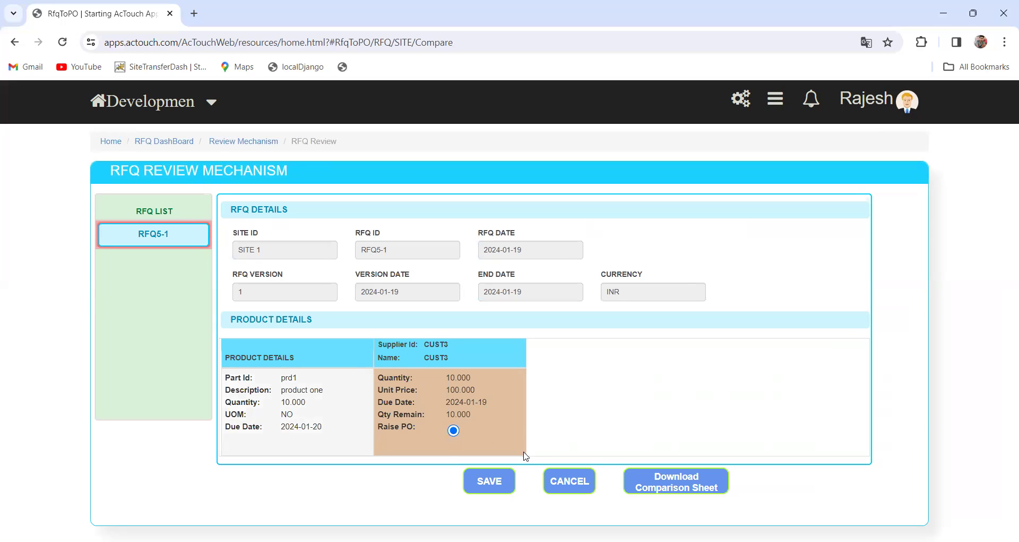
left_click(494, 480)
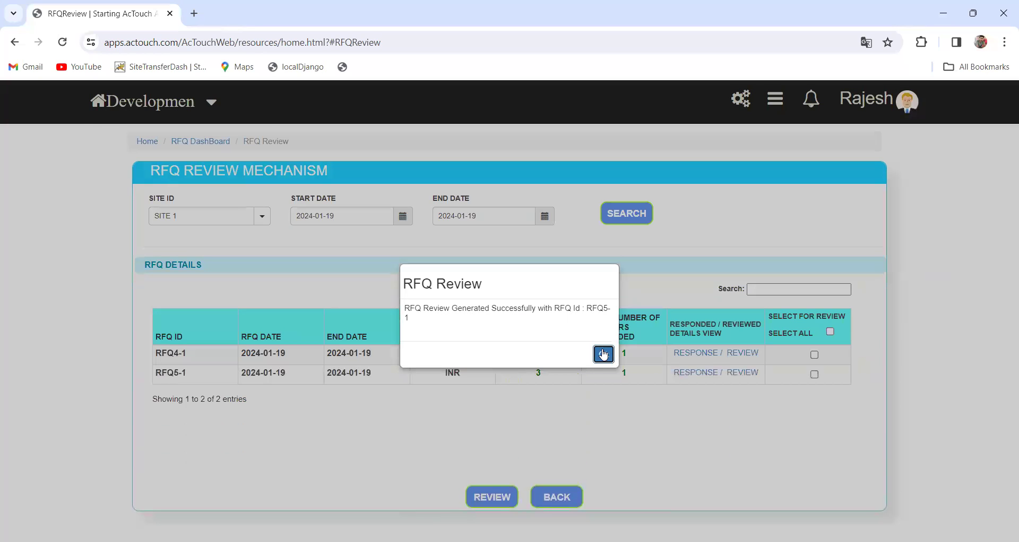
left_click(603, 354)
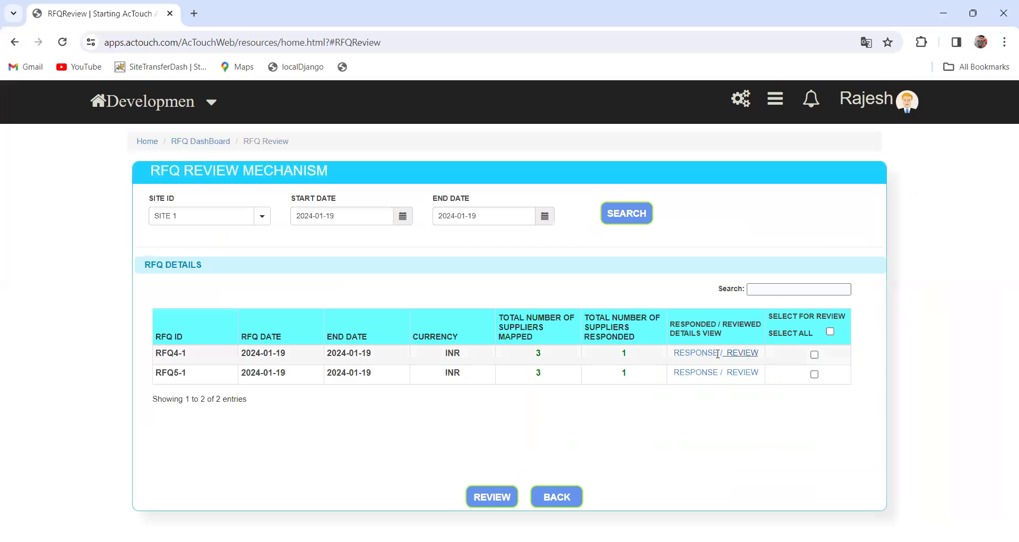
- View the supplier response and the review details of RFQ4-1, and close both pop-ups
left_click(694, 352)
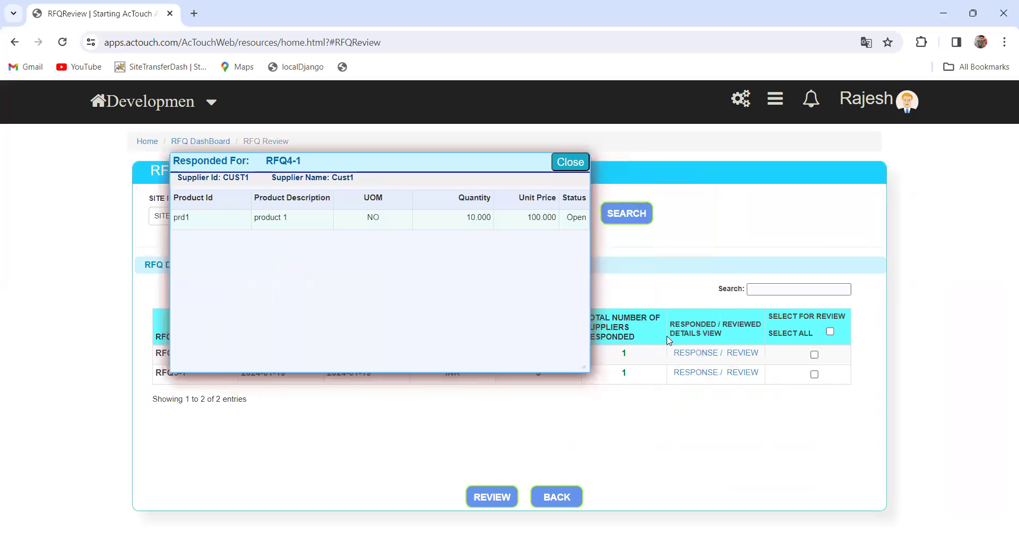
left_click(743, 353)
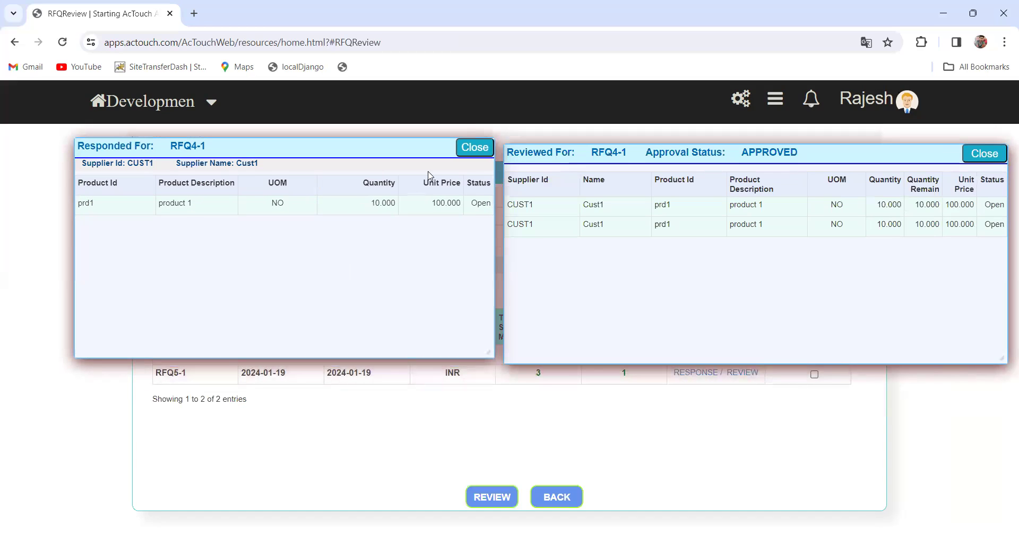
left_click(474, 150)
left_click(480, 154)
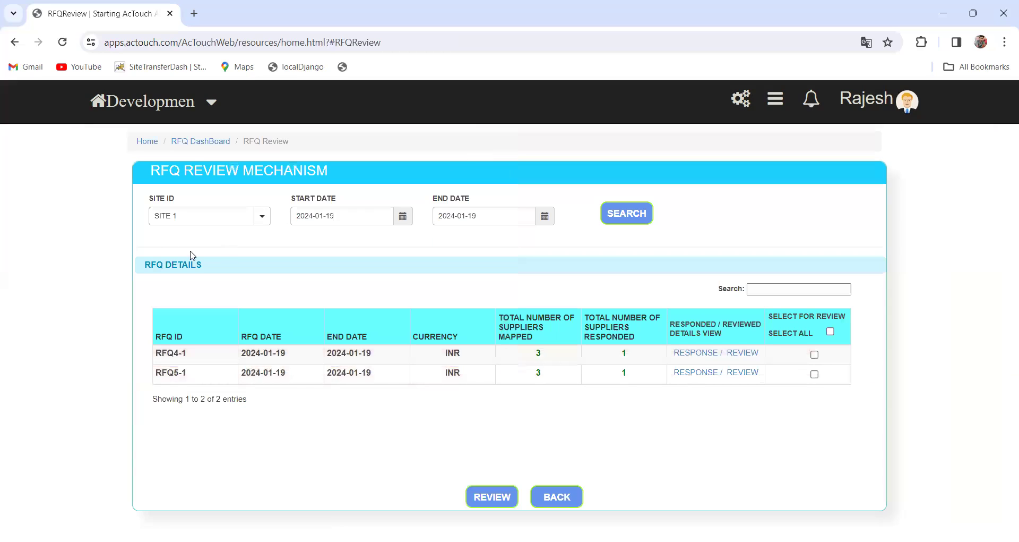
- Return to the RFQ dashboard and convert RFQ5-1 to a purchase order with CUST3 as the supplier
left_click(187, 141)
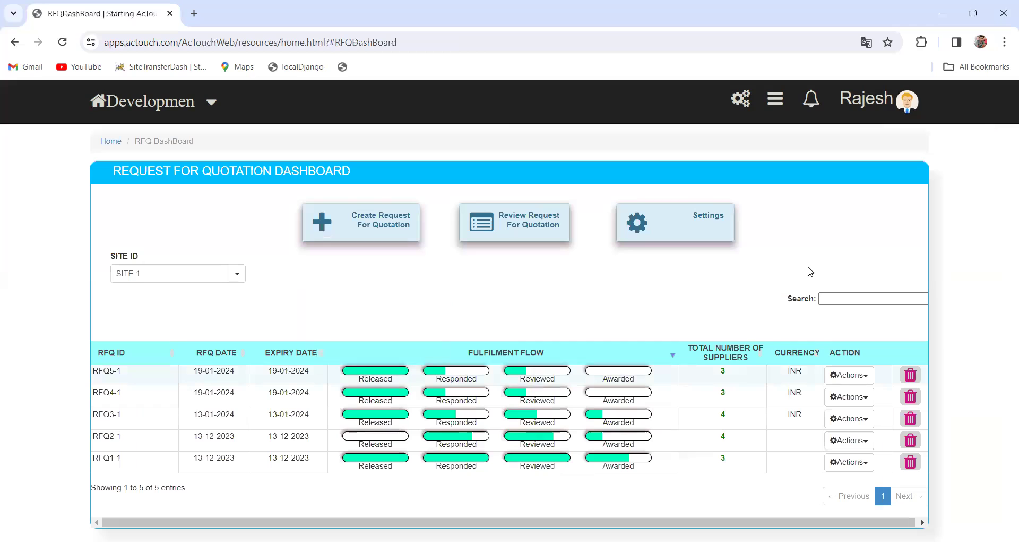
mouse_move(537, 375)
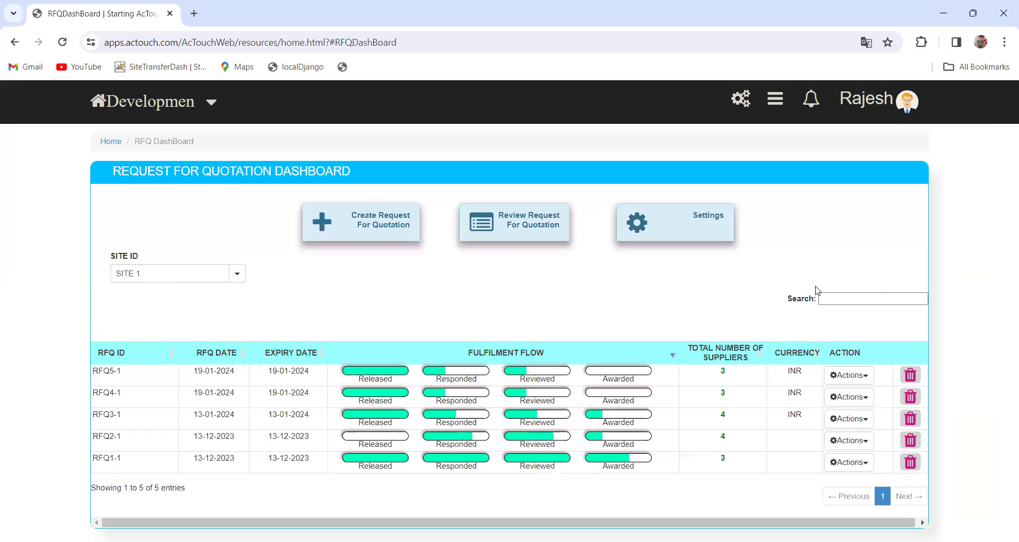
left_click(856, 375)
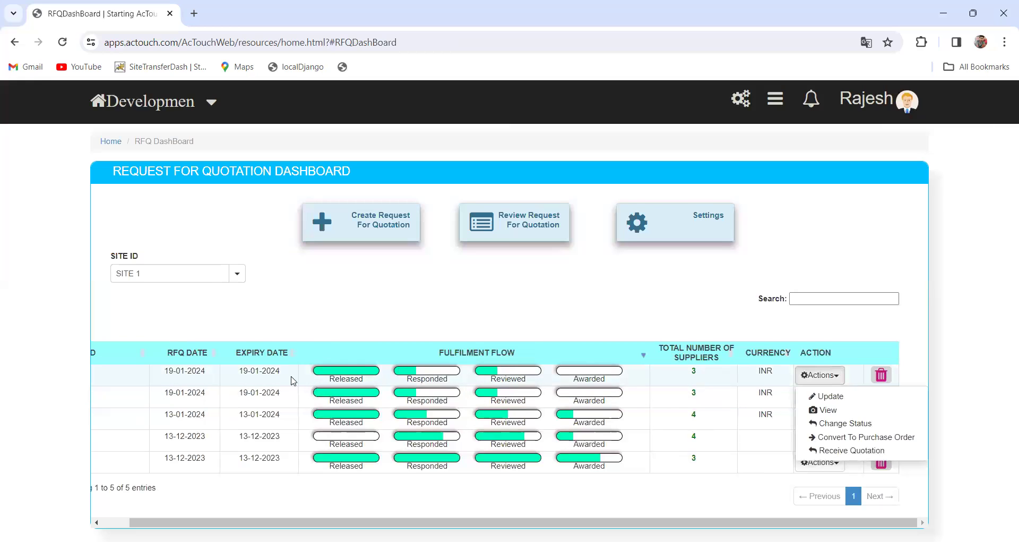
left_click_drag(402, 521, 372, 522)
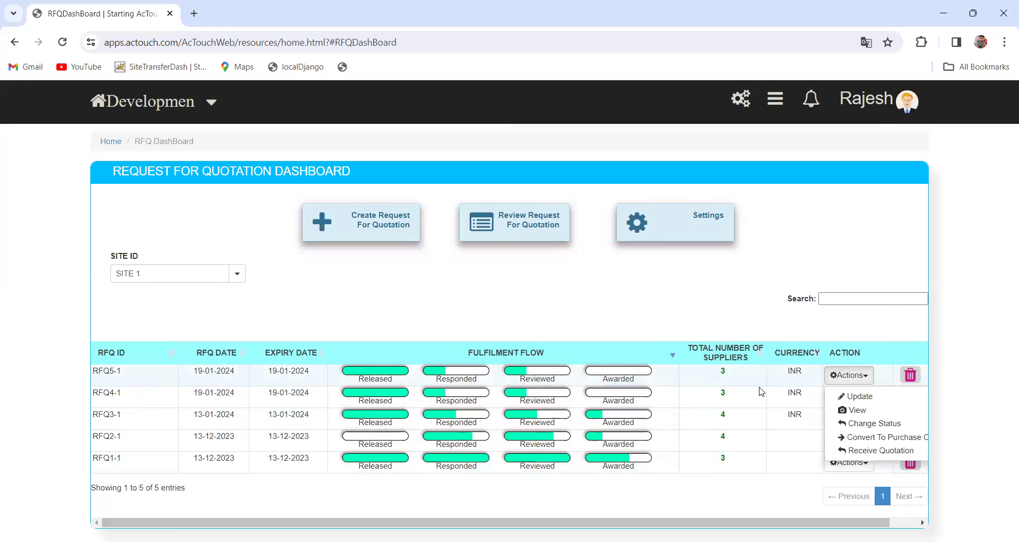
left_click(863, 376)
left_click(864, 376)
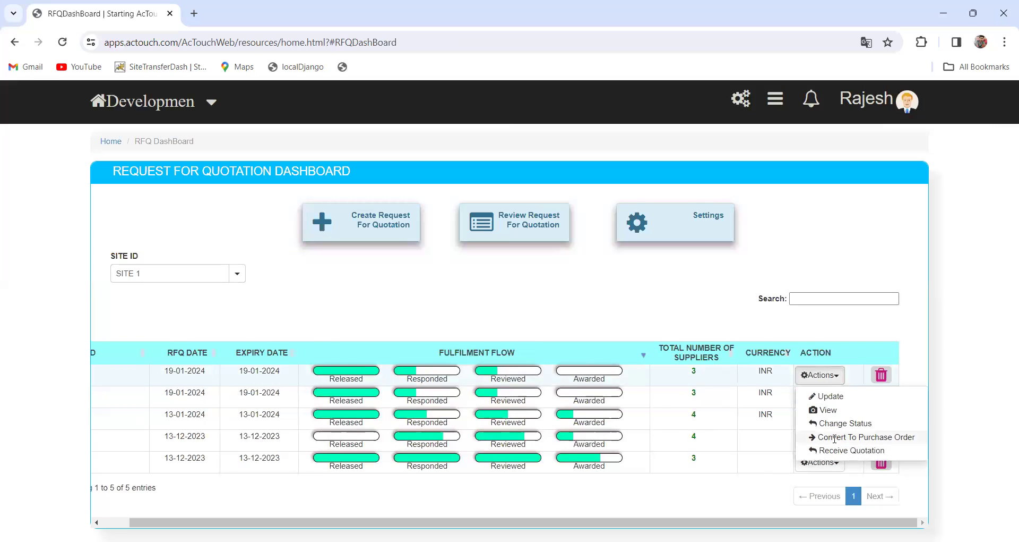
left_click(874, 440)
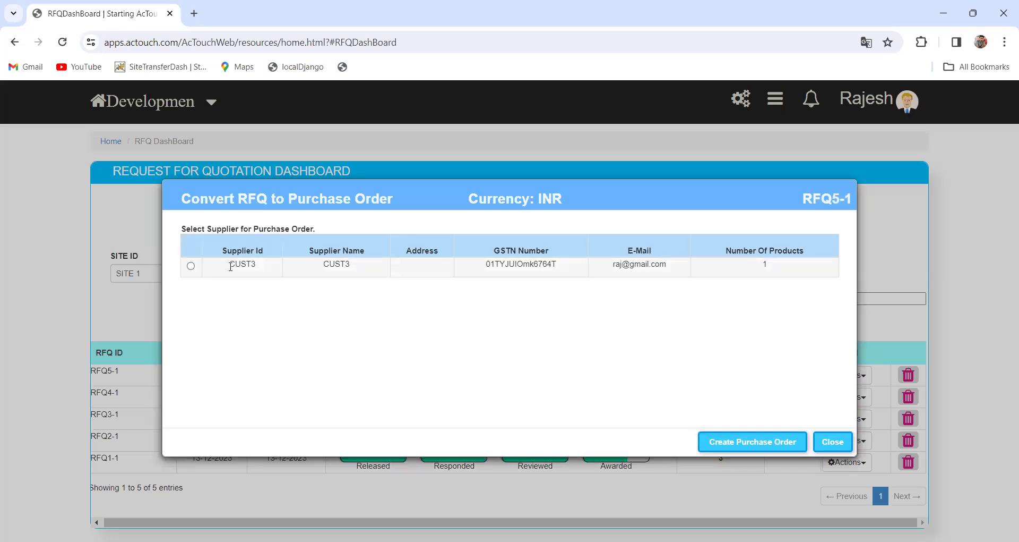
left_click(191, 267)
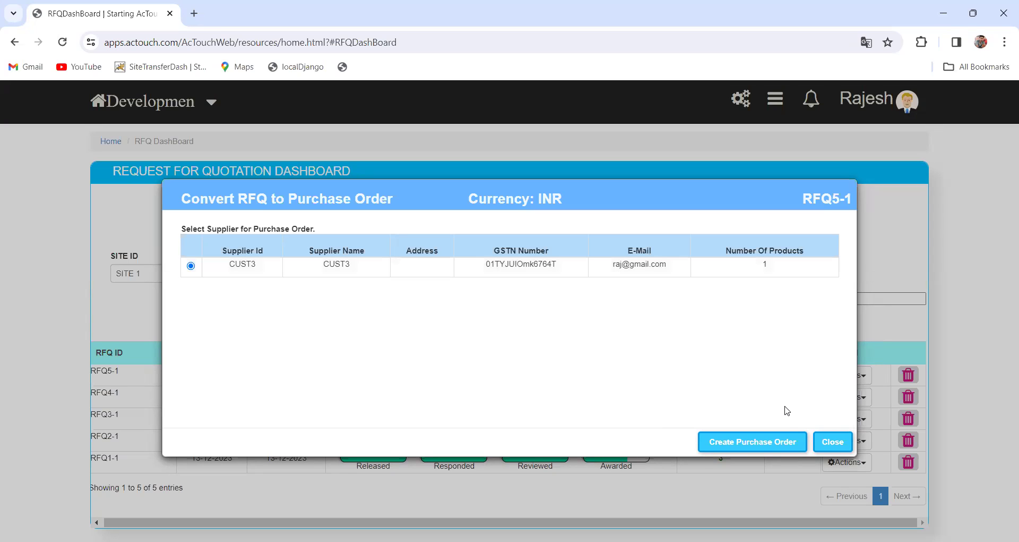
key("Return")
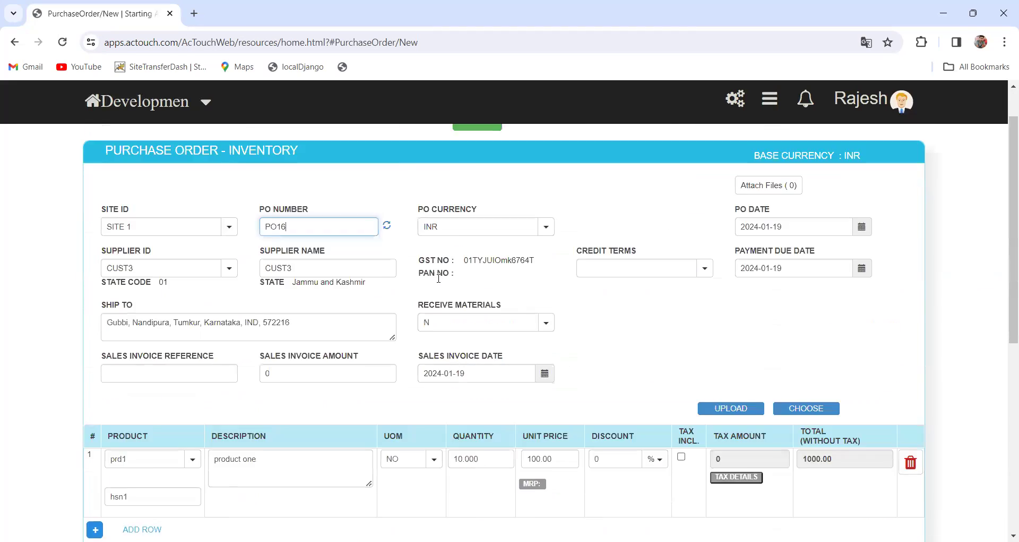
- Examine the new purchase order's header fields, product line and totals
scroll(439, 277, "up", 1)
scroll(439, 277, "down", 5)
scroll(417, 289, "up", 5)
scroll(301, 301, "down", 4)
scroll(301, 301, "down", 1)
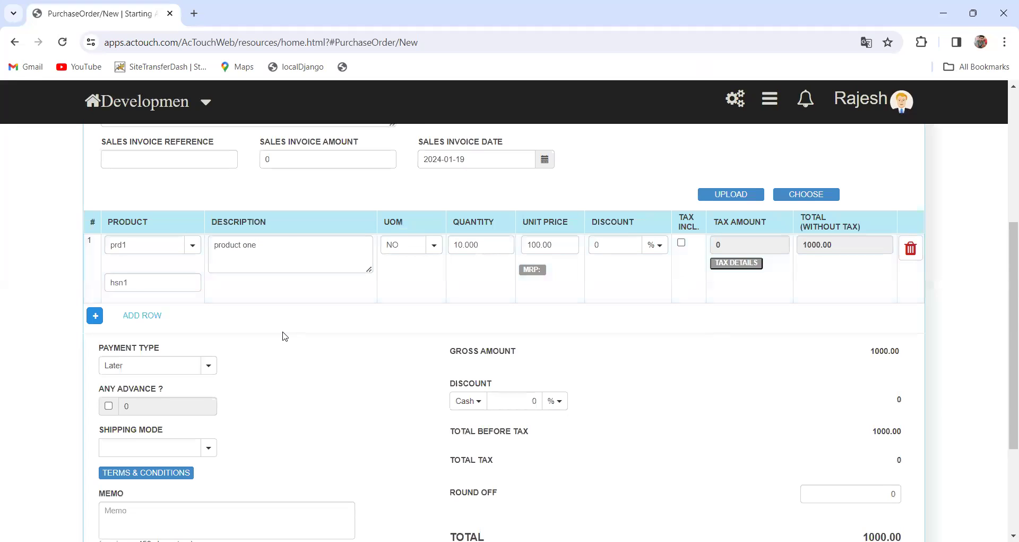
scroll(285, 336, "up", 5)
scroll(285, 336, "down", 7)
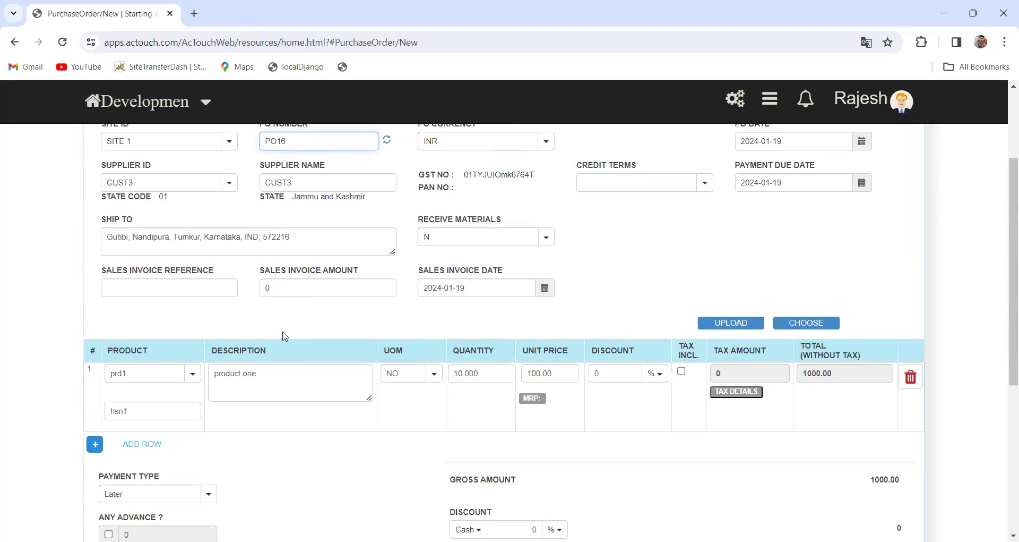
scroll(285, 336, "up", 8)
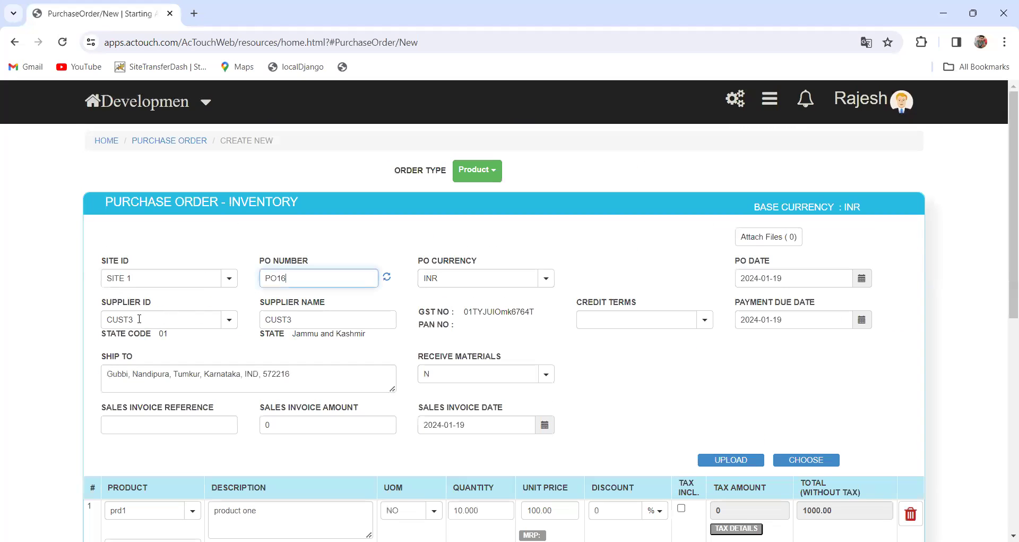
- Save the purchase order for CUST3, highlight its number in the message and acknowledge it
scroll(460, 366, "down", 8)
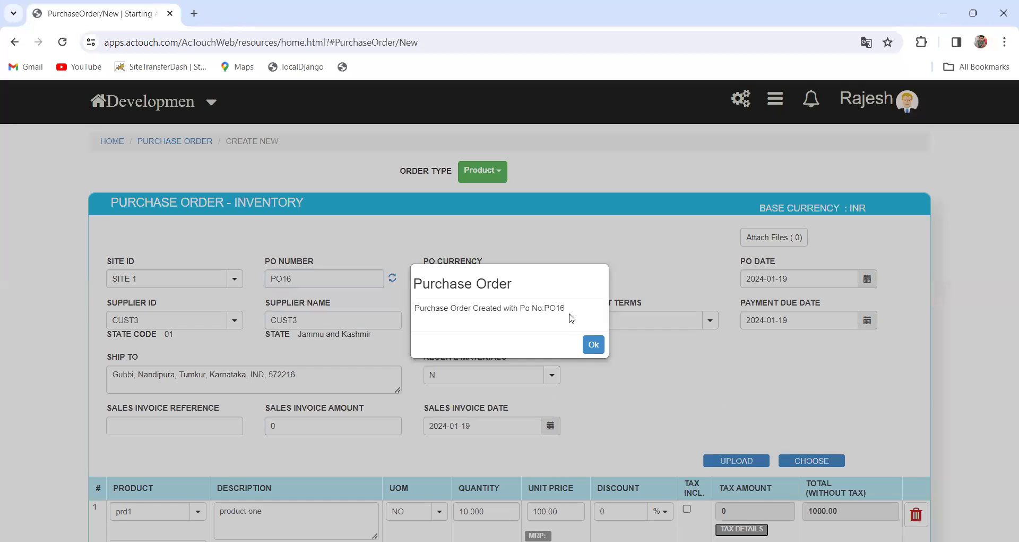
left_click_drag(542, 308, 574, 312)
left_click(594, 344)
left_click(591, 345)
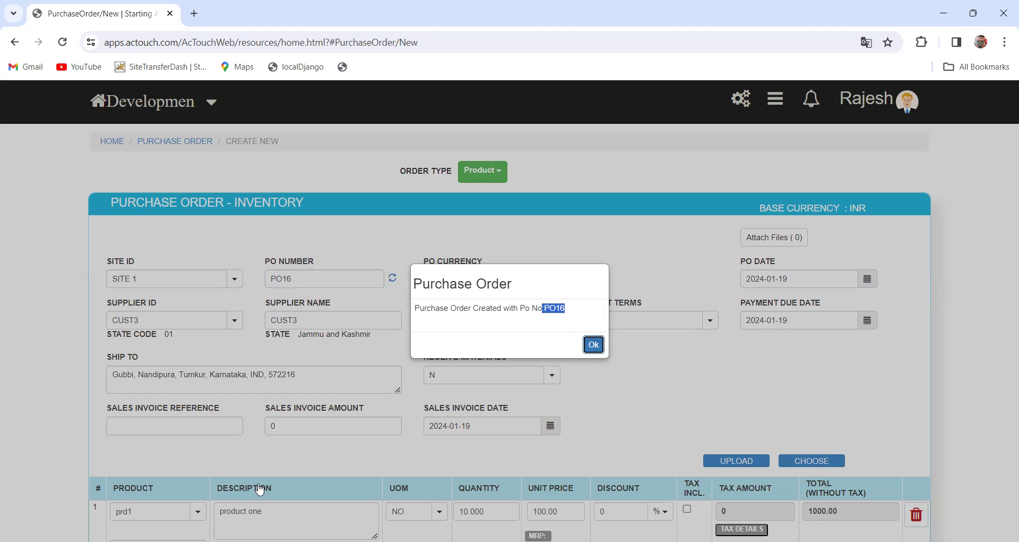
- Return to the RFQ dashboard and check the Released, Responded, Reviewed and Awarded stages of RFQ5-1
left_click(14, 42)
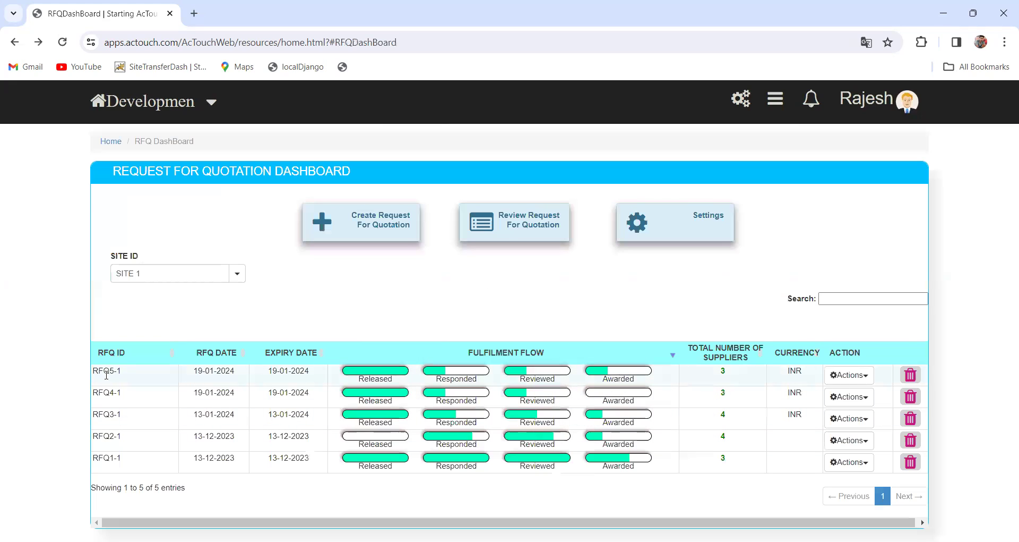
mouse_move(389, 375)
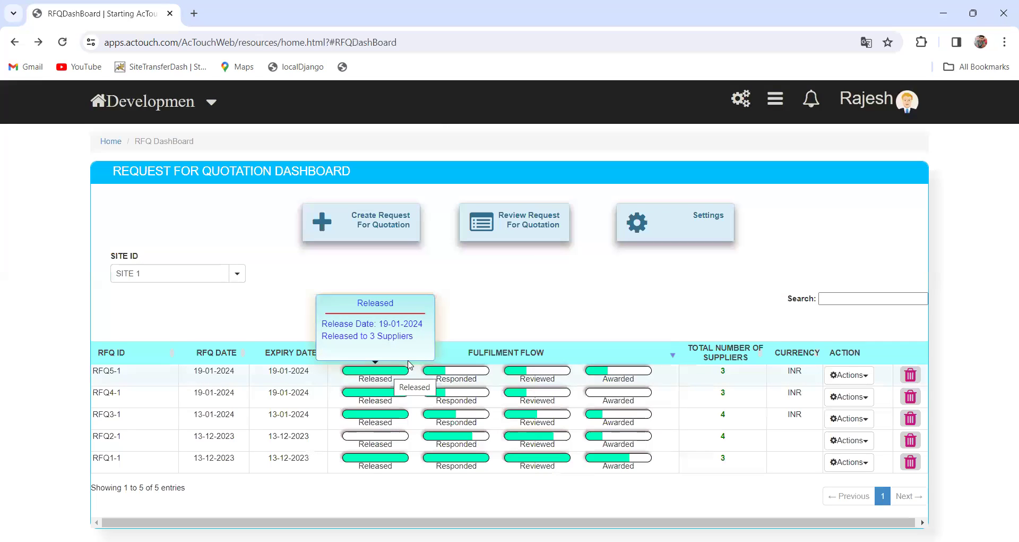
mouse_move(459, 376)
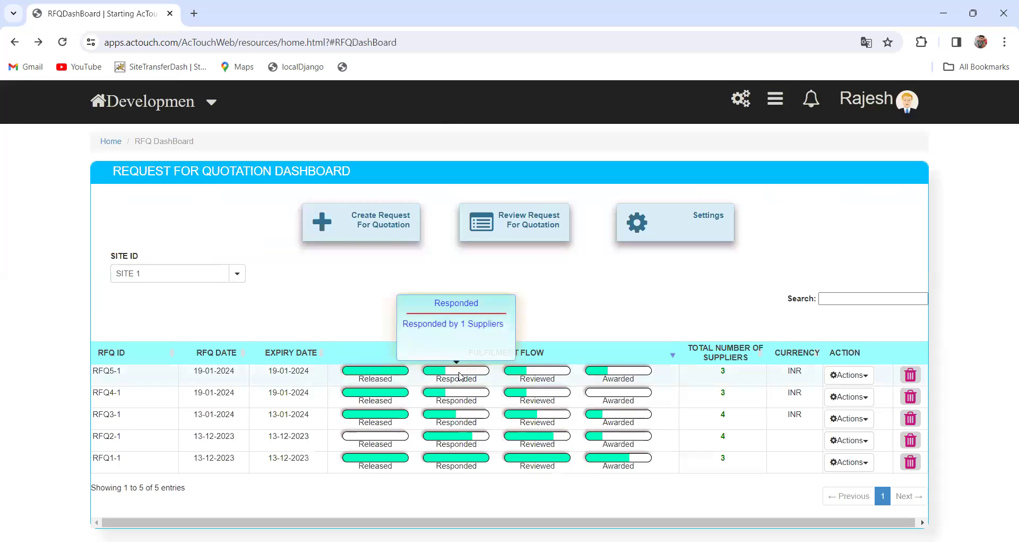
mouse_move(547, 375)
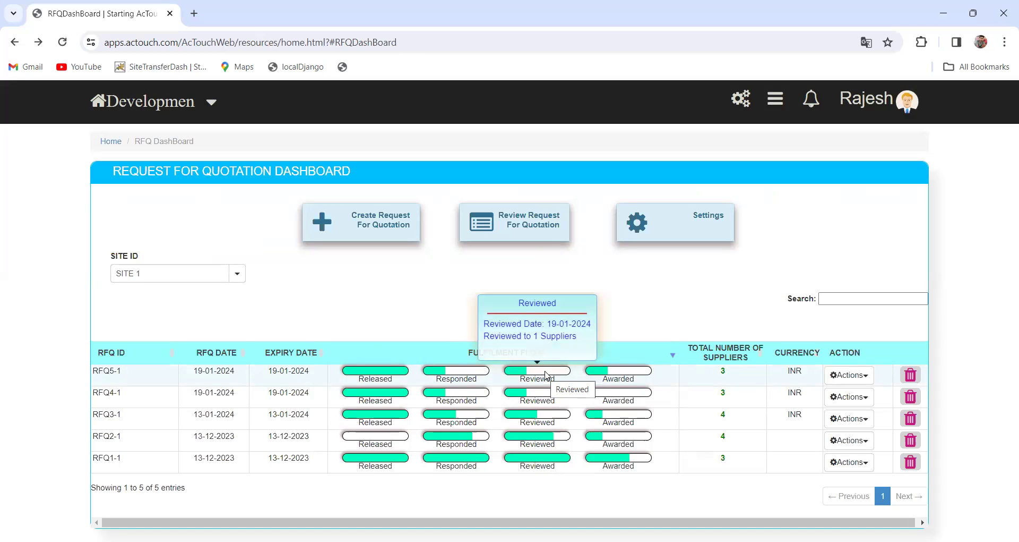
mouse_move(614, 373)
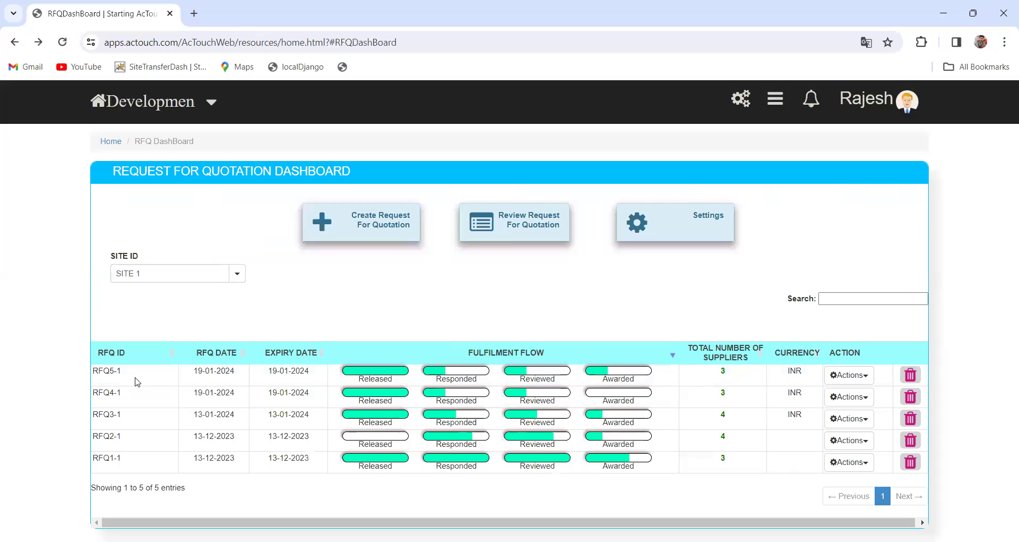
- Try to delete RFQ5-1 from the RFQ dashboard and acknowledge the message
left_click(911, 375)
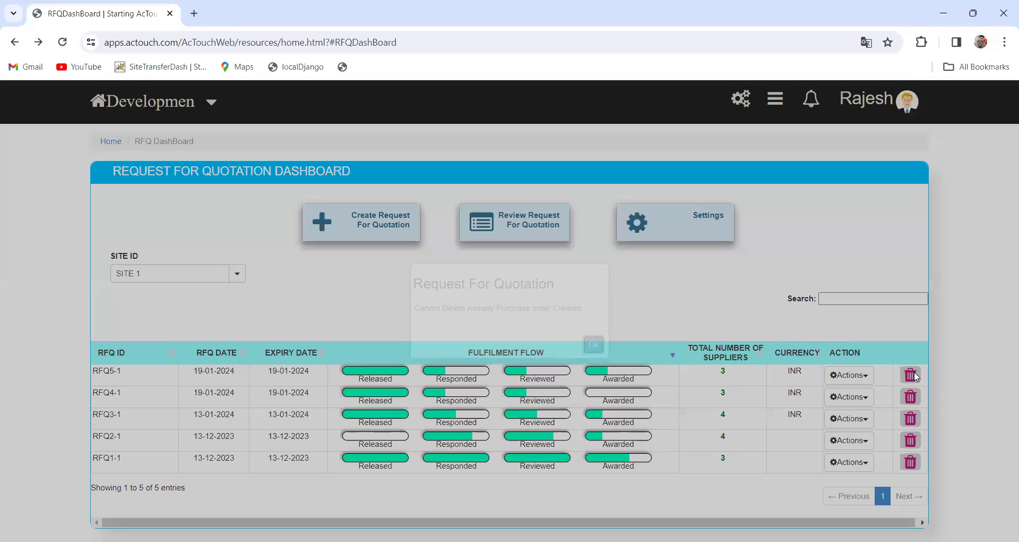
left_click(595, 346)
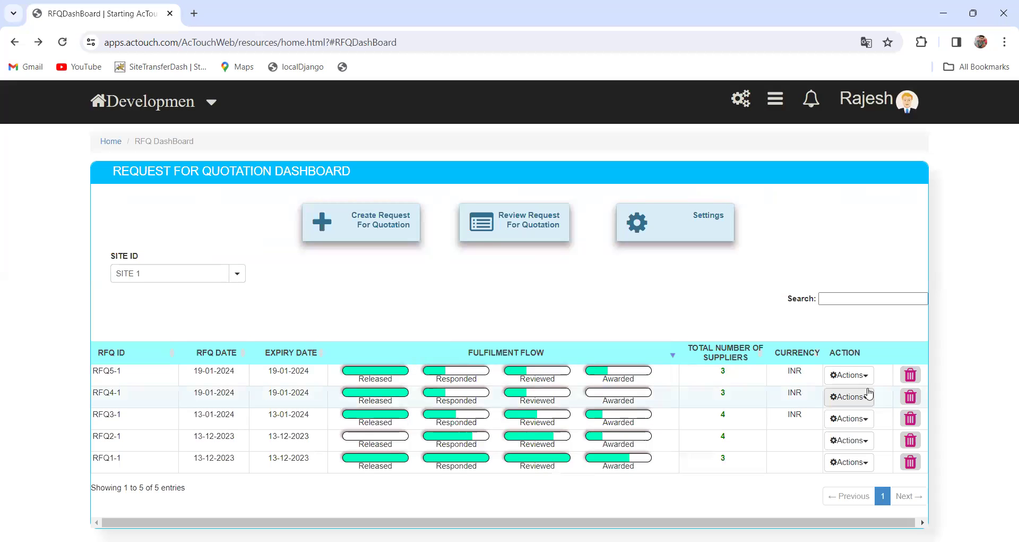
left_click(844, 375)
left_click(853, 291)
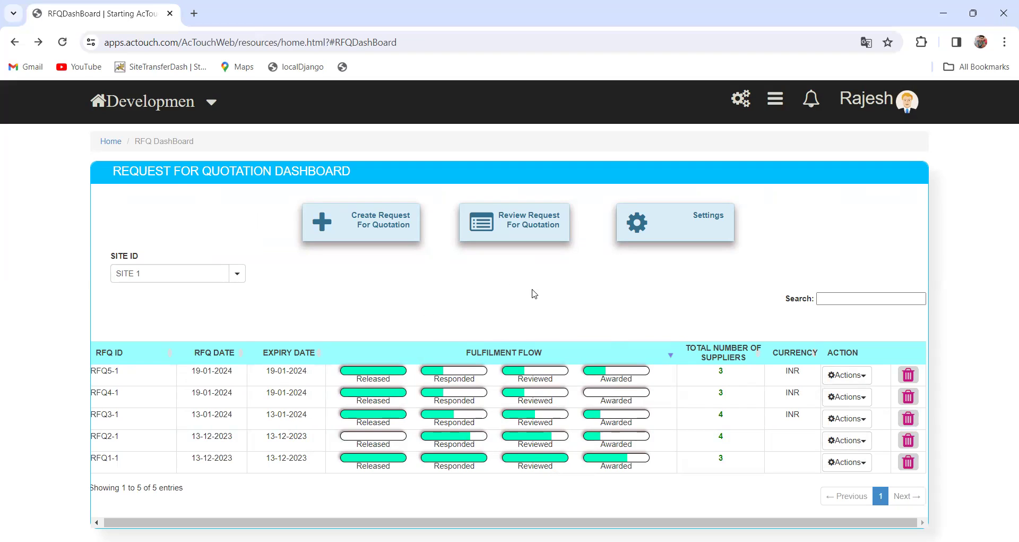
left_click_drag(637, 522, 459, 487)
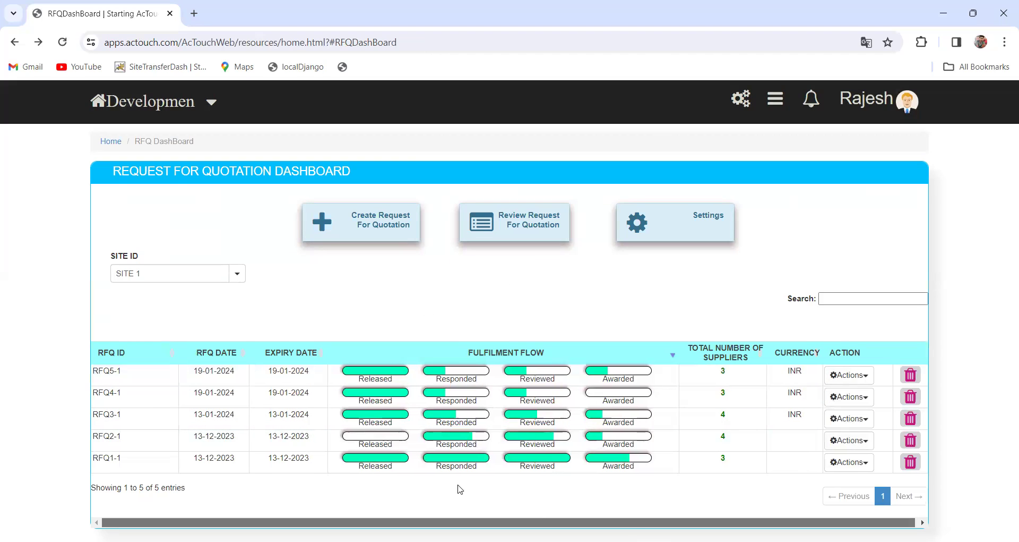
- Select RFQ5-1 for review, download its comparison sheet and show the browser's recent downloads
left_click(537, 224)
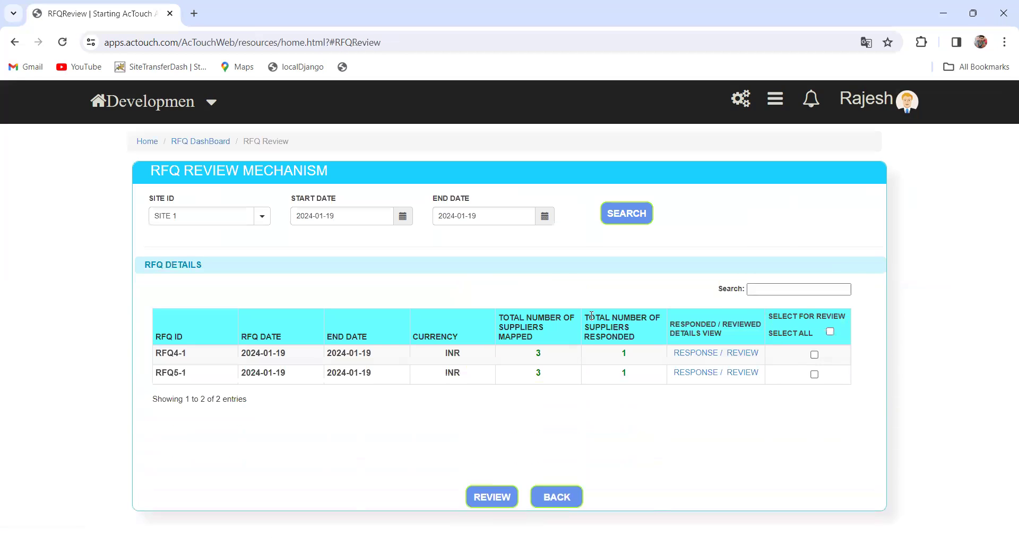
left_click(814, 375)
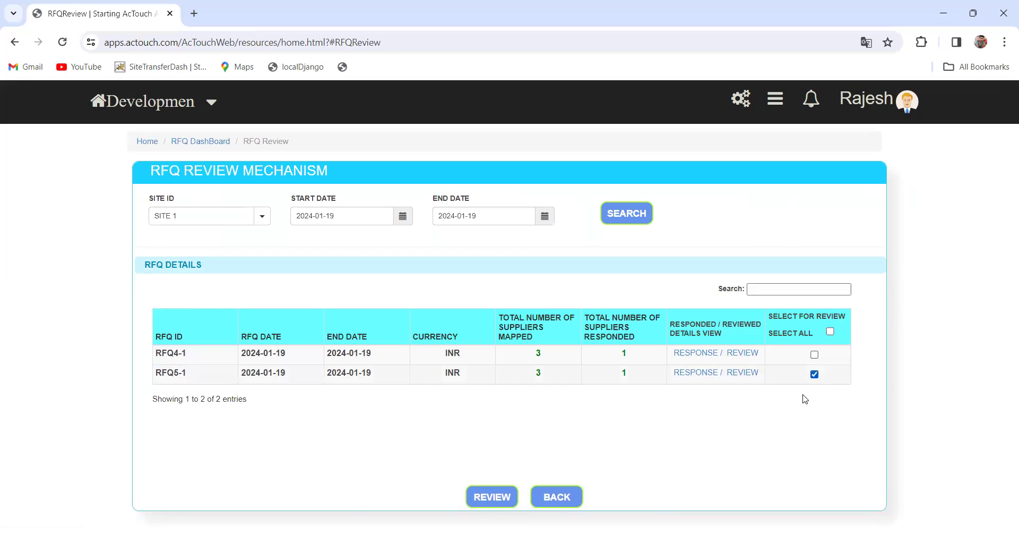
left_click(506, 497)
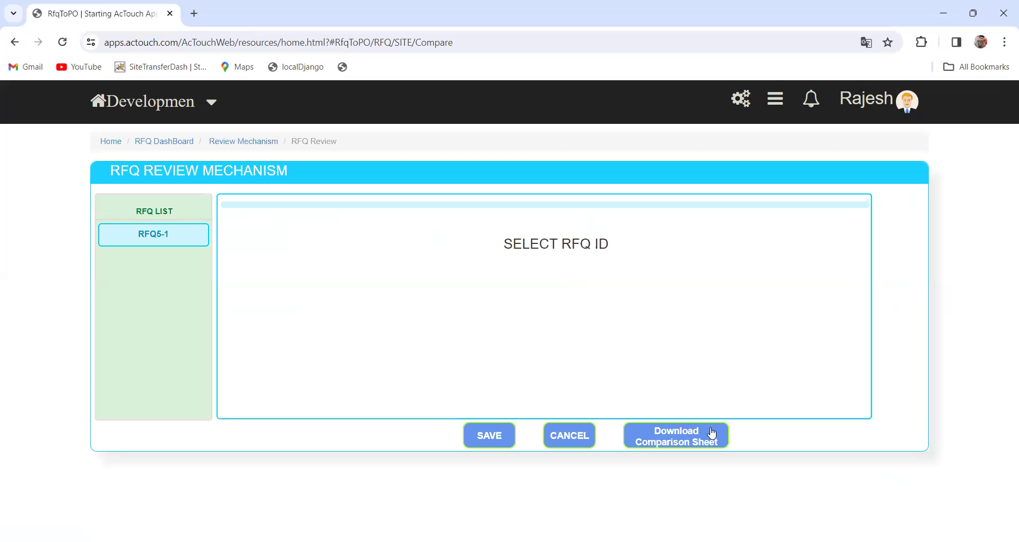
left_click(712, 434)
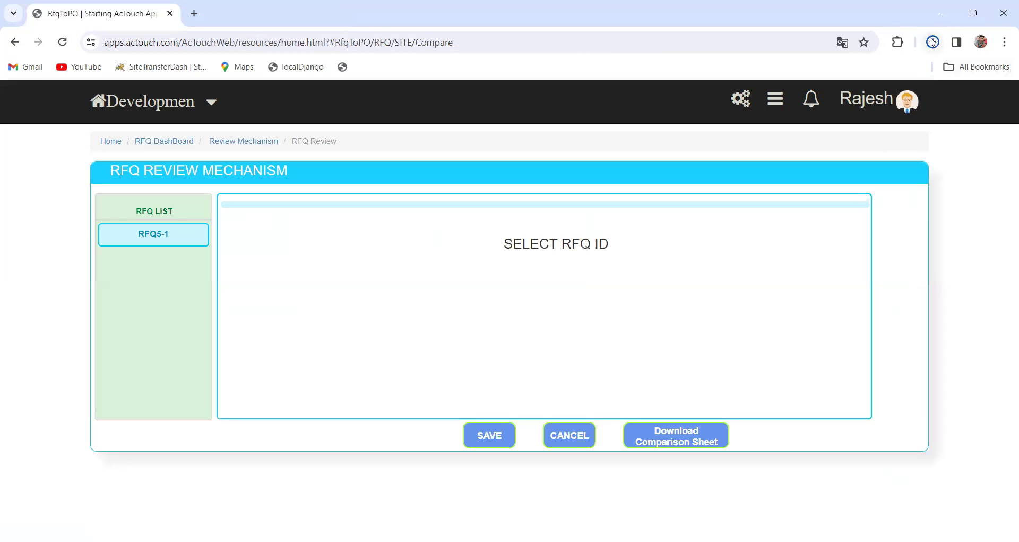
left_click(933, 42)
- Return to the RFQ dashboard and view RFQ5-1's header, product, supplier and additional details and its file attachments
left_click(174, 145)
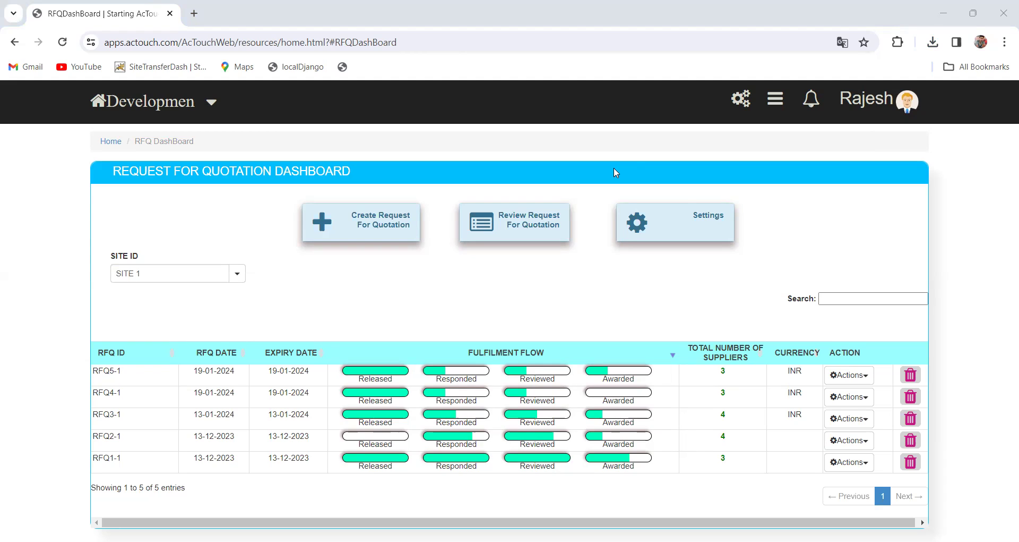
left_click(855, 376)
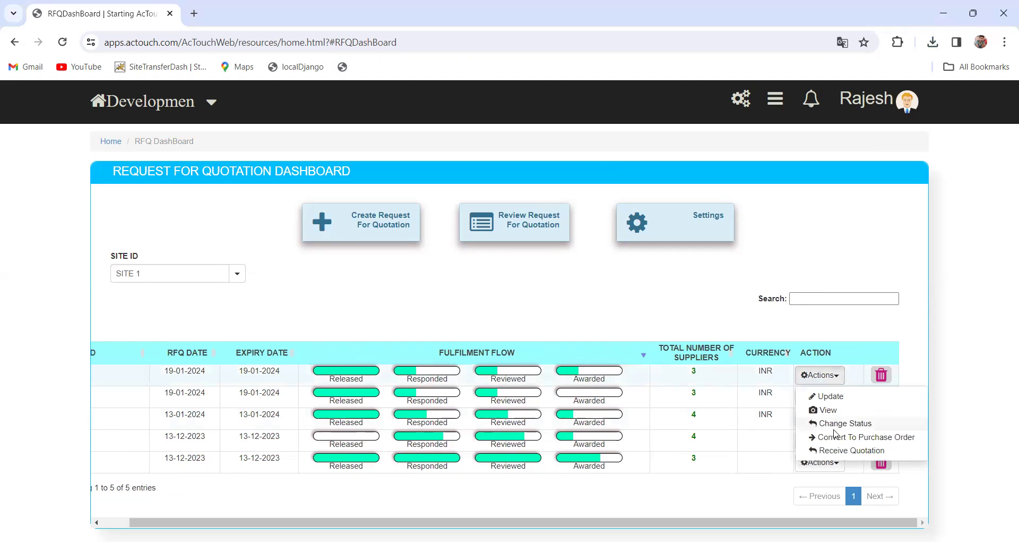
left_click(824, 410)
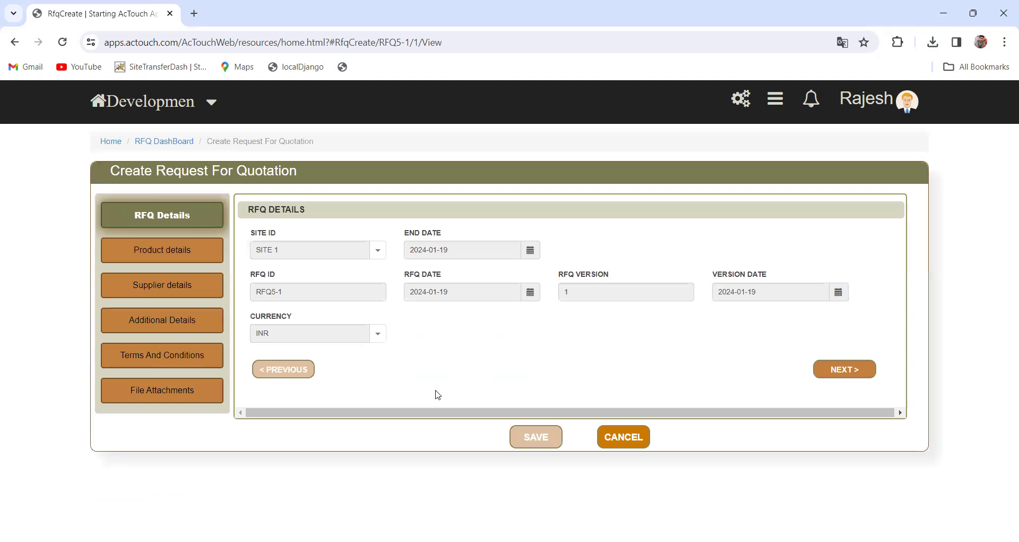
left_click(164, 253)
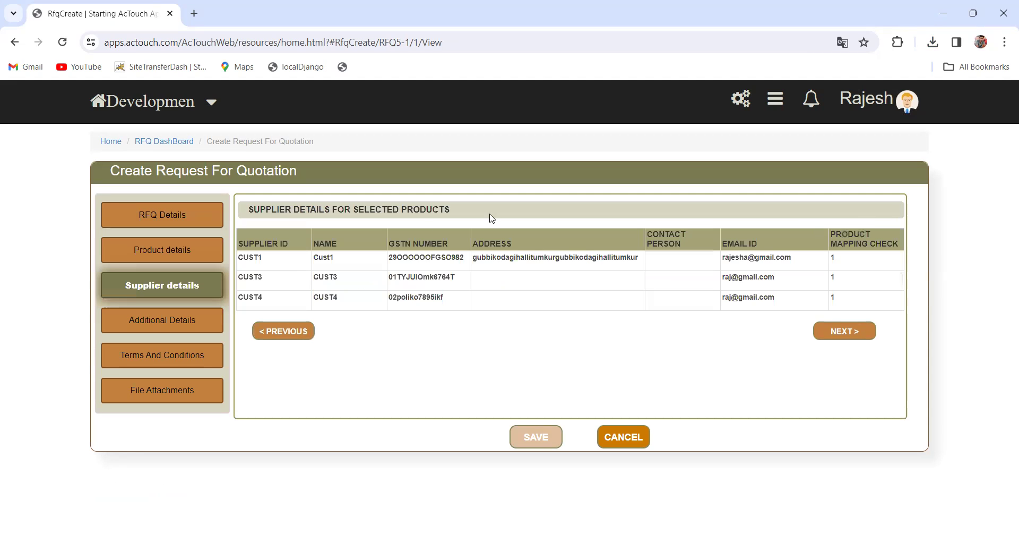
left_click(215, 317)
left_click(196, 386)
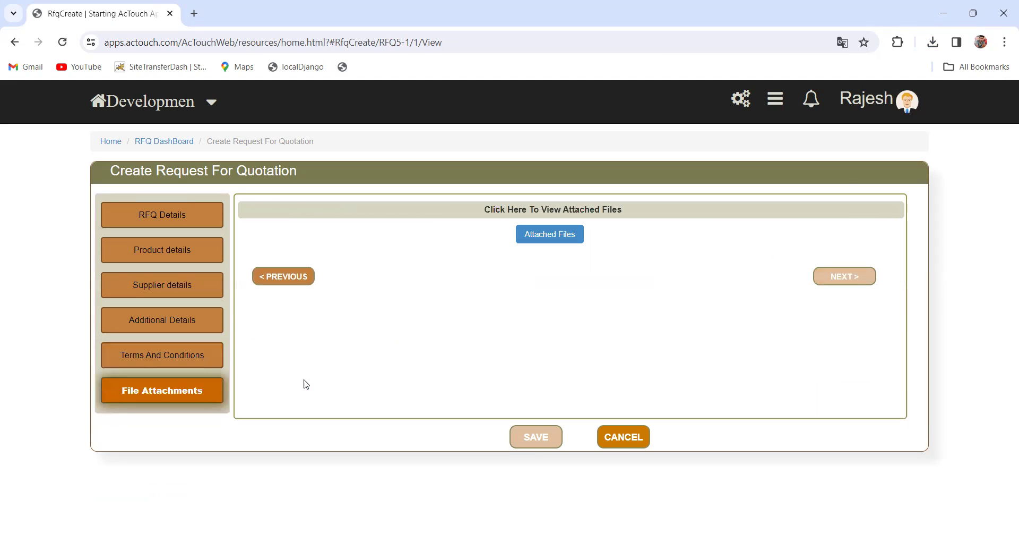
- Return to the RFQ dashboard and check which actions are offered for RFQ5-1
left_click(173, 152)
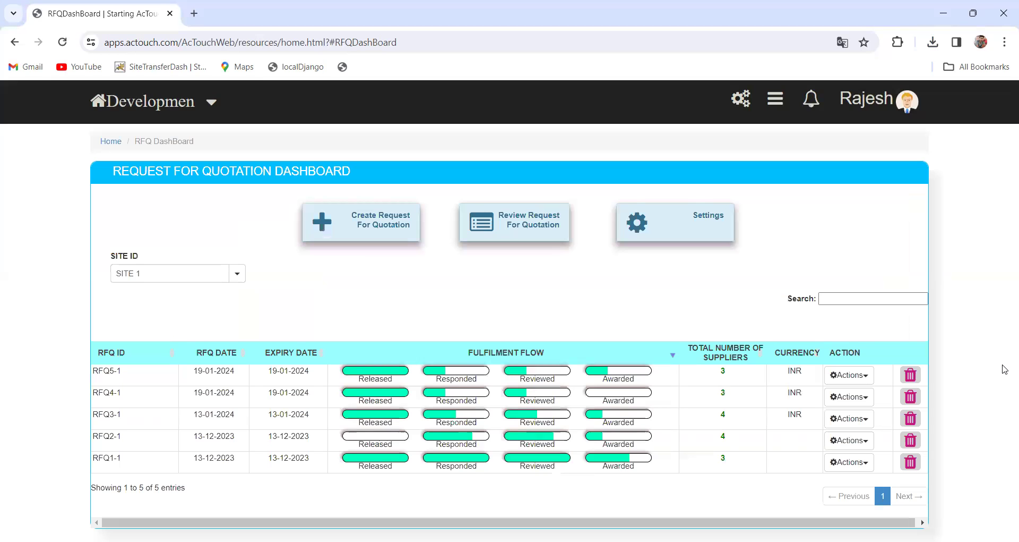
left_click(864, 375)
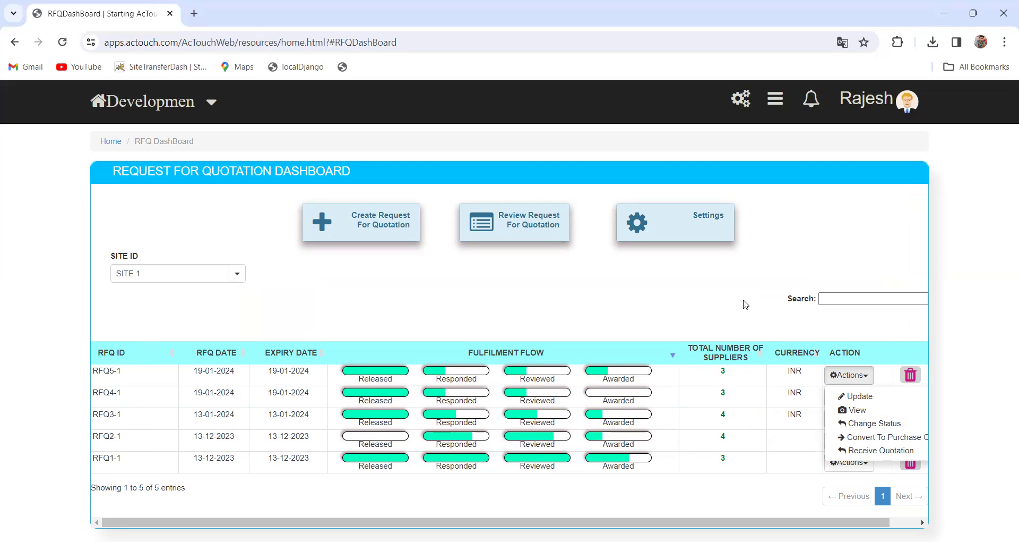
left_click(836, 333)
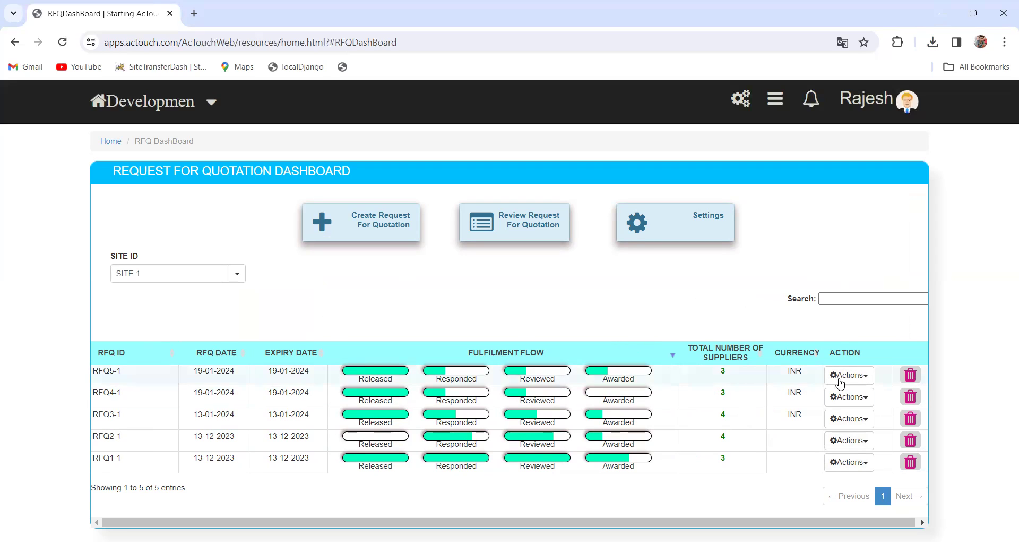
- Open the other master settings in a new browser tab and go to Product Supplier Mapping
left_click(775, 98)
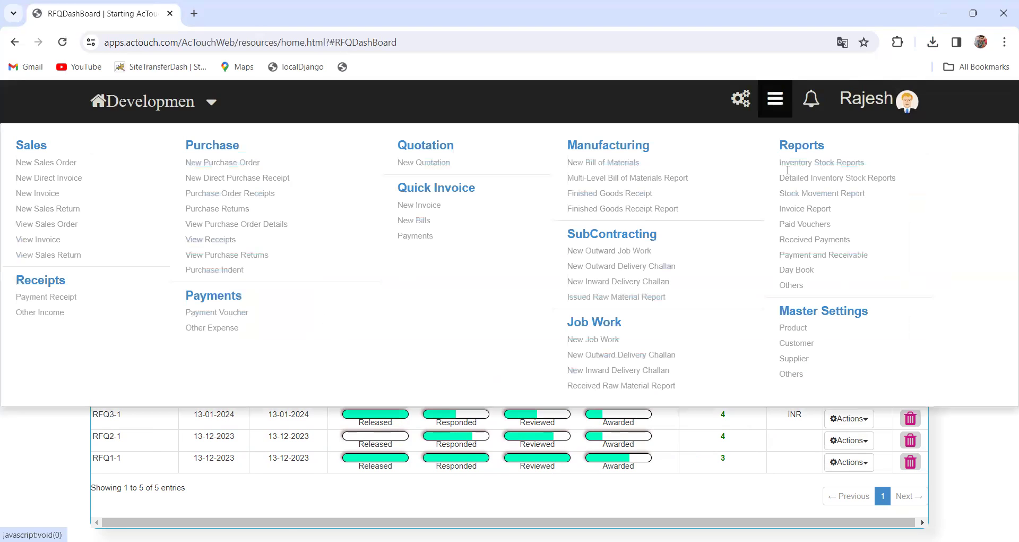
right_click(796, 374)
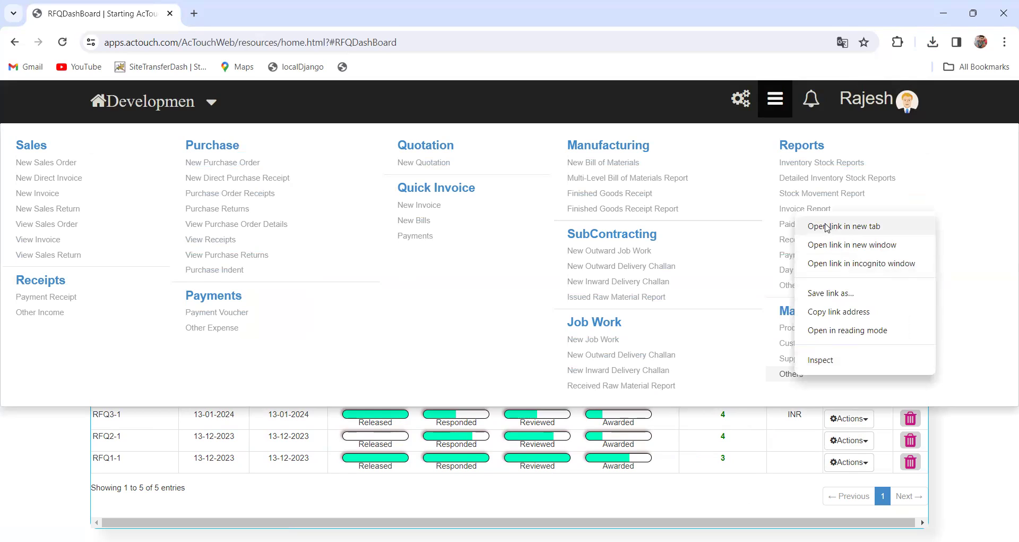
left_click(828, 227)
key("ctrl+Tab")
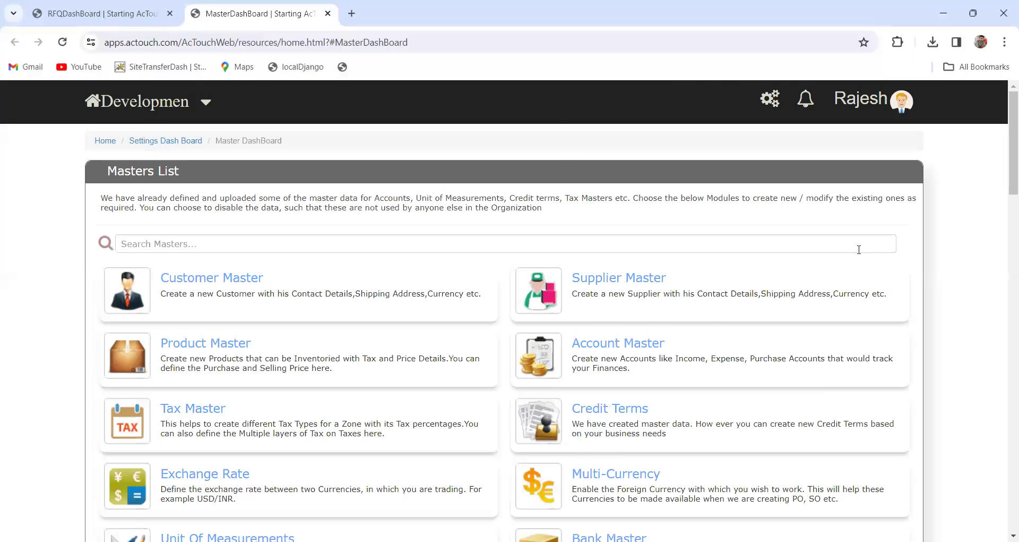
scroll(412, 400, "down", 10)
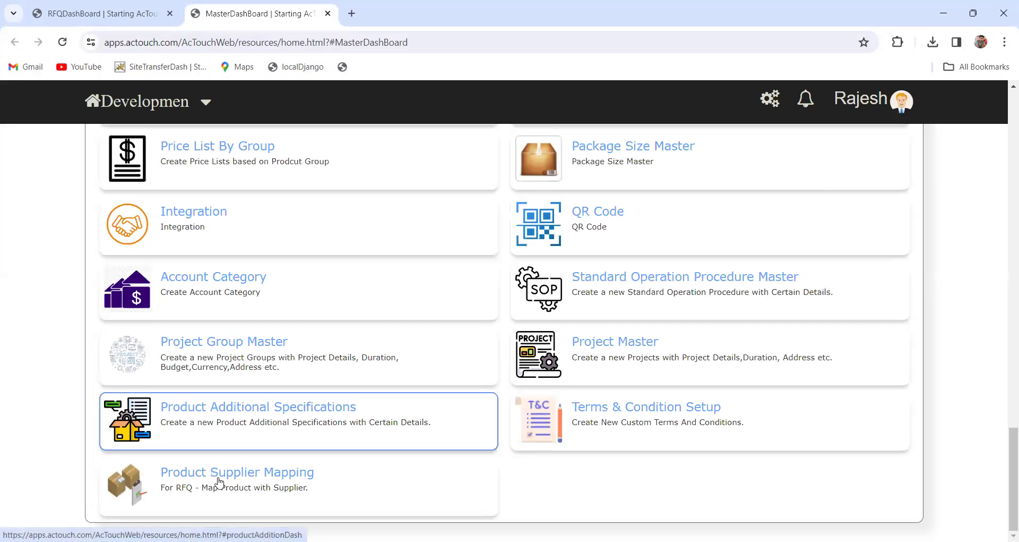
left_click(248, 473)
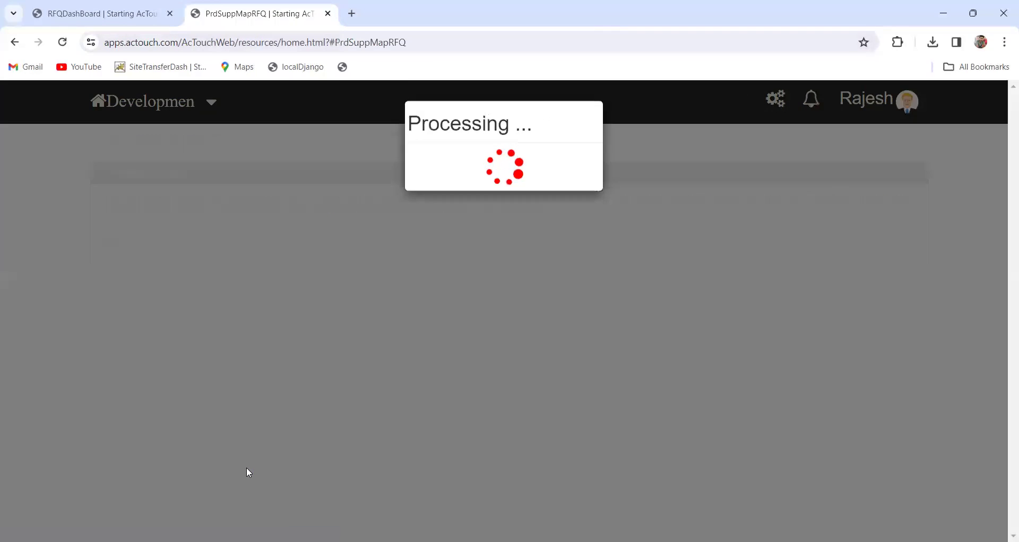
- Choose product prd1 for SITE 1, save its mapping to suppliers CUST1, CUST3 and CUST4, and acknowledge the message
left_click(447, 226)
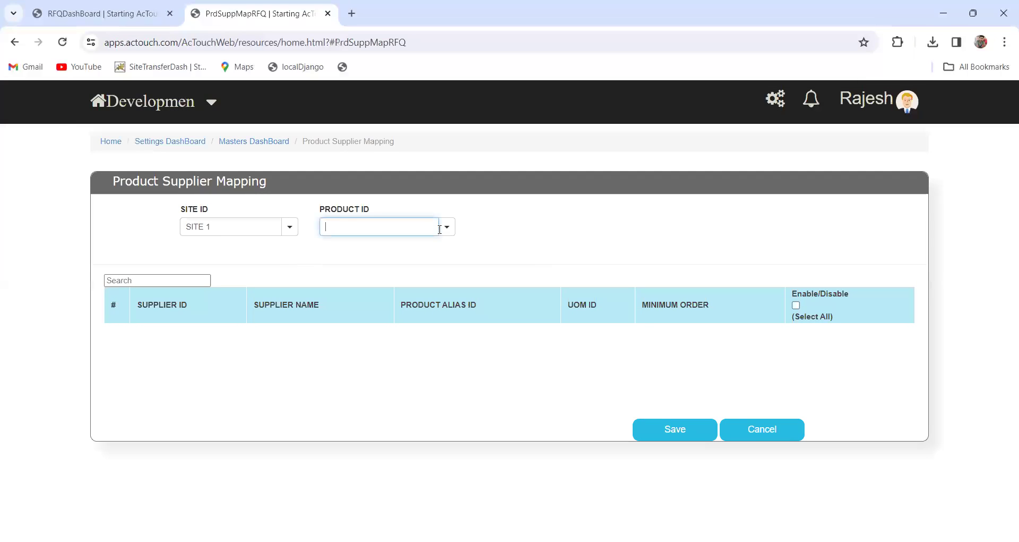
left_click(378, 261)
scroll(787, 366, "down", 1)
scroll(604, 357, "up", 1)
scroll(690, 368, "down", 1)
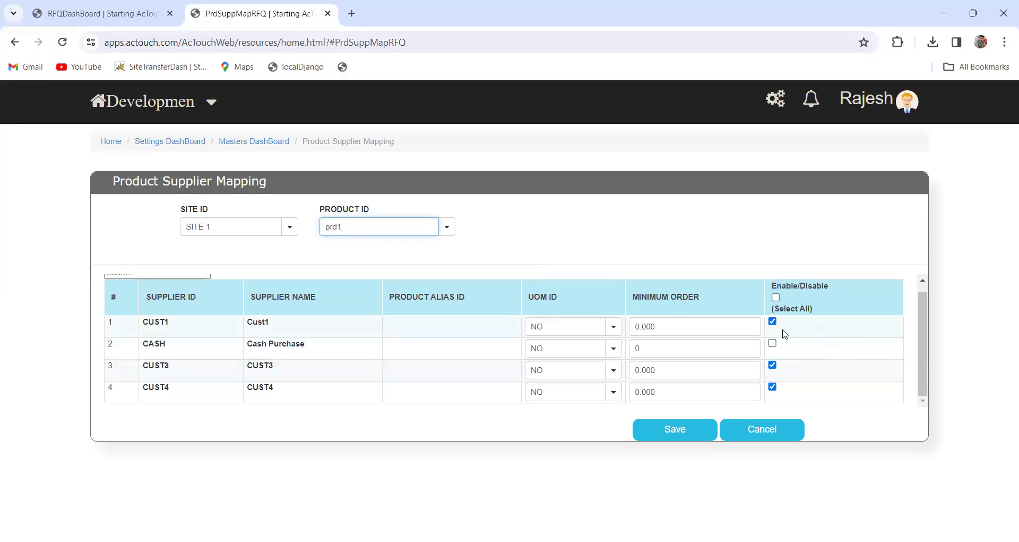
left_click(675, 435)
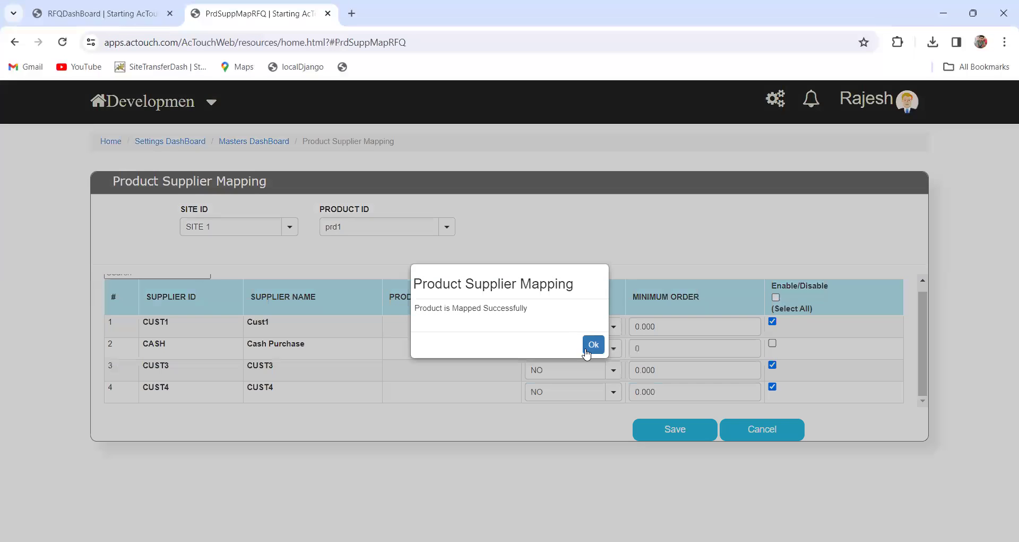
left_click(593, 344)
- Switch back to the browser tab with the RFQ dashboard and dismiss the navigation overlay covering it
left_click(141, 8)
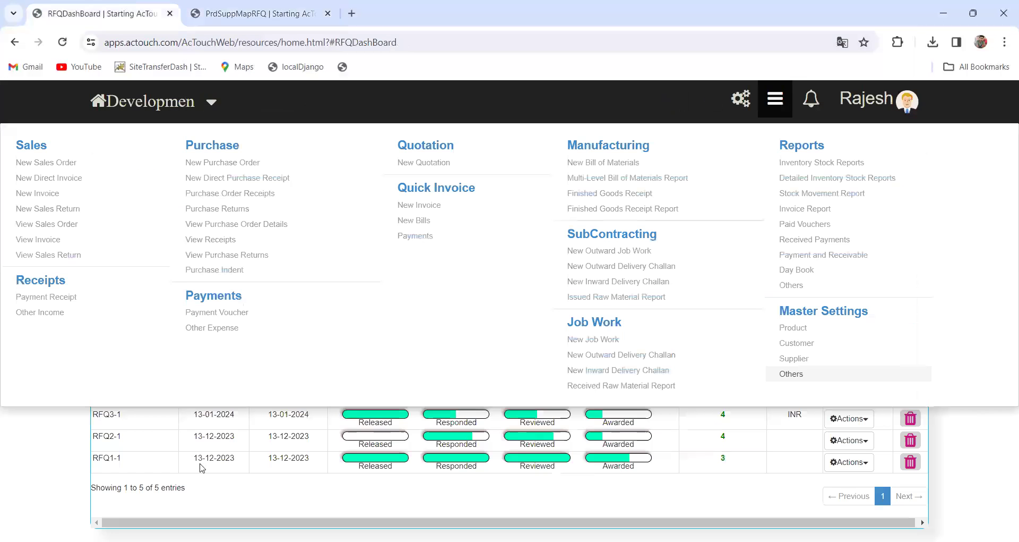
left_click(78, 434)
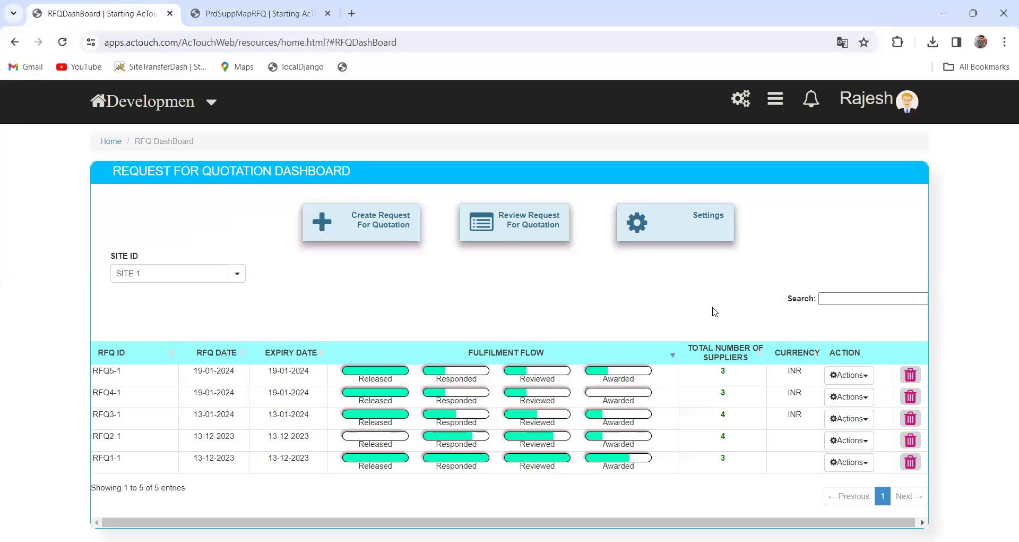